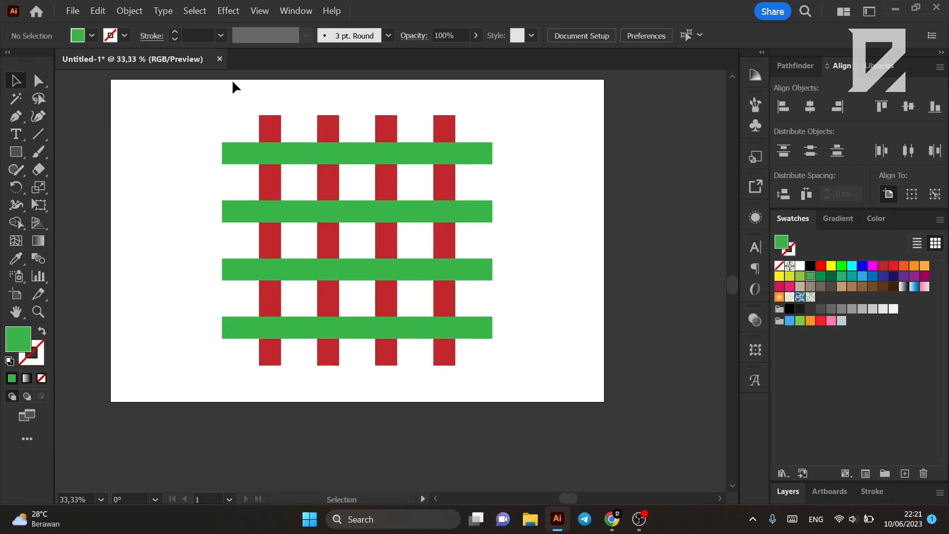
{"action": "left_click", "coordinate": [124, 9]}
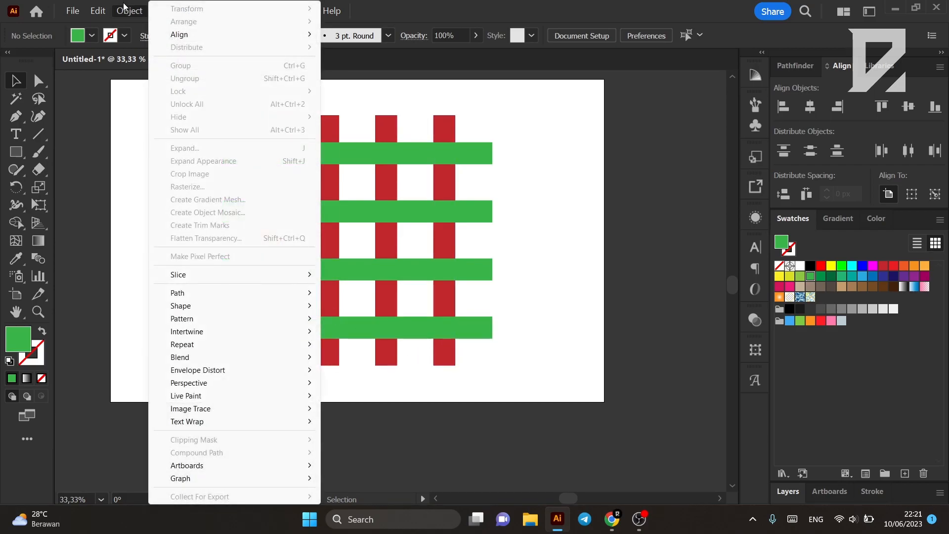
{"action": "left_click", "coordinate": [120, 13]}
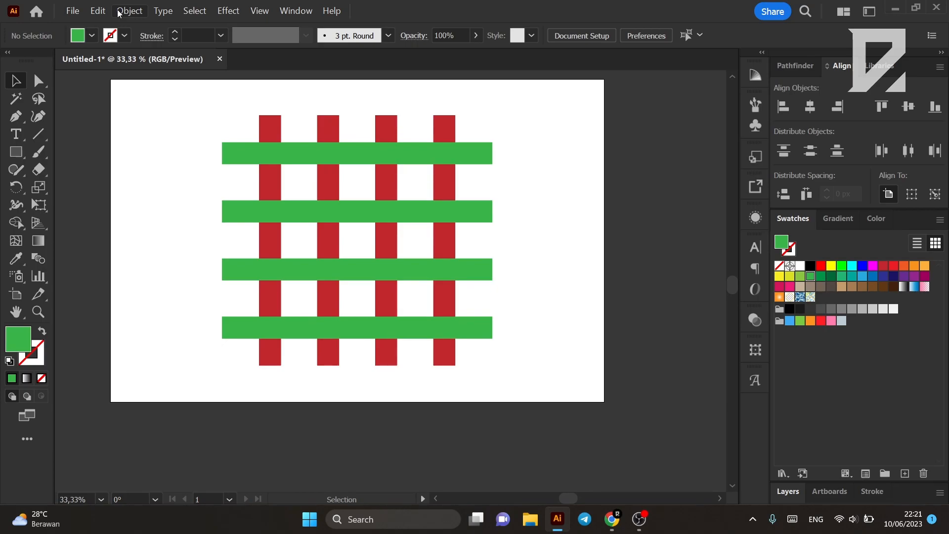
{"action": "left_click", "coordinate": [119, 11]}
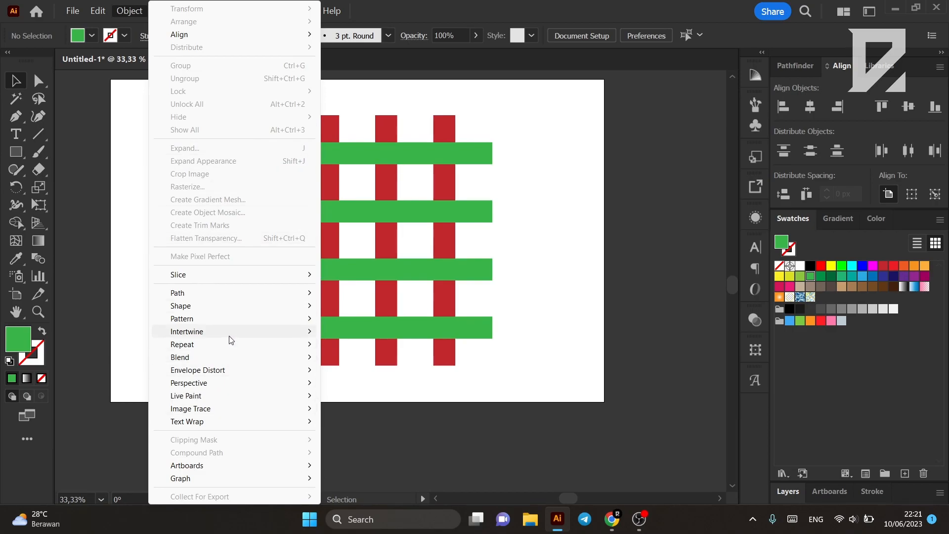
{"action": "mouse_move", "coordinate": [230, 338]}
{"action": "mouse_move", "coordinate": [199, 336]}
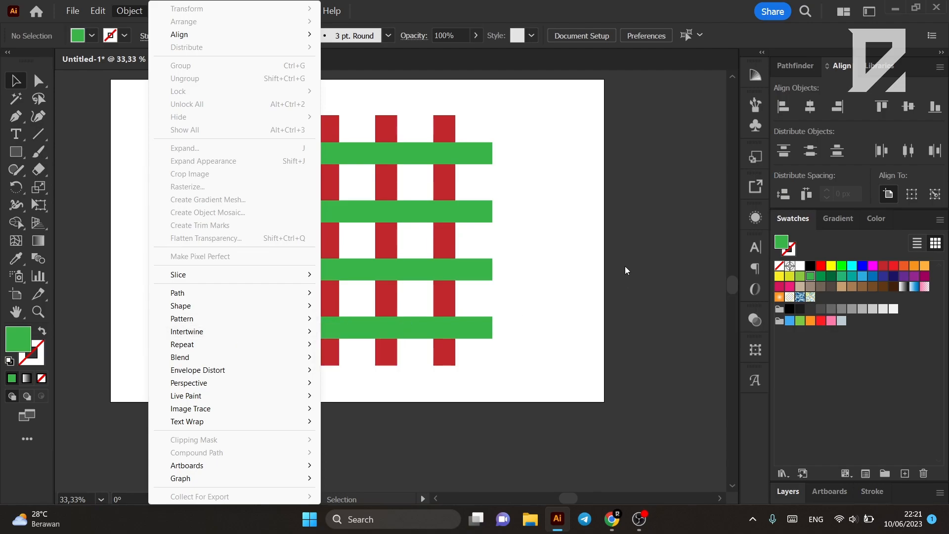
{"action": "left_click", "coordinate": [632, 203]}
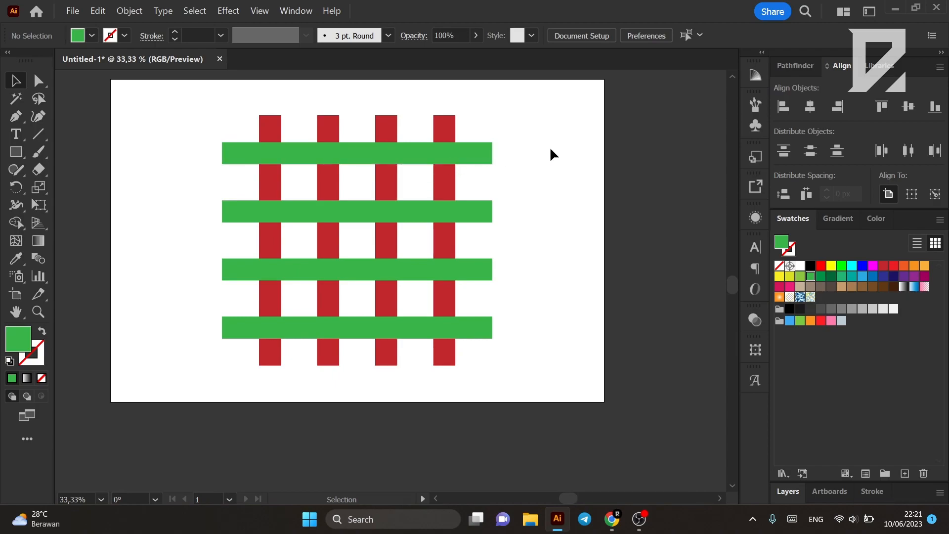
Examine the commands offered for the intertwined grid of red and green strips
{"action": "left_click", "coordinate": [281, 159]}
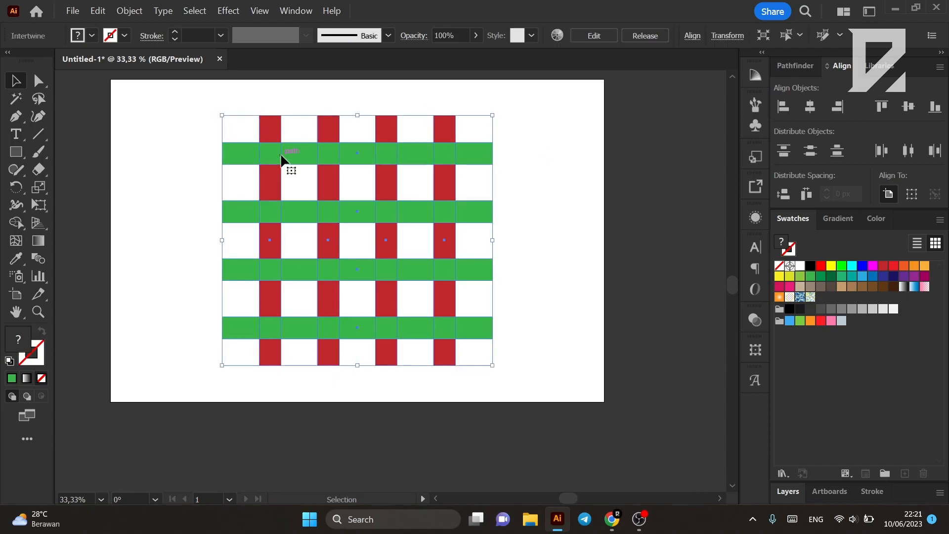
{"action": "right_click", "coordinate": [311, 143]}
{"action": "left_click", "coordinate": [163, 267]}
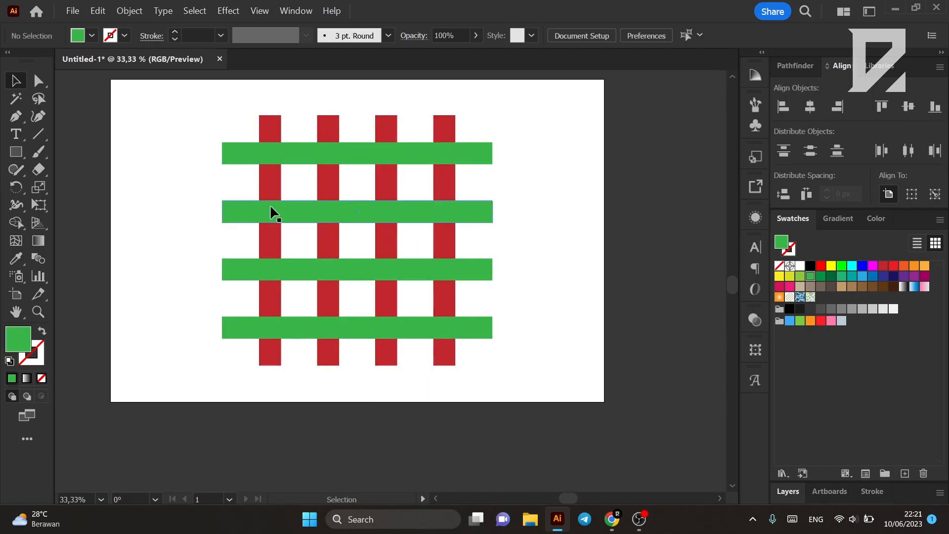
{"action": "left_click", "coordinate": [299, 157]}
{"action": "right_click", "coordinate": [304, 147]}
{"action": "left_click", "coordinate": [422, 138]}
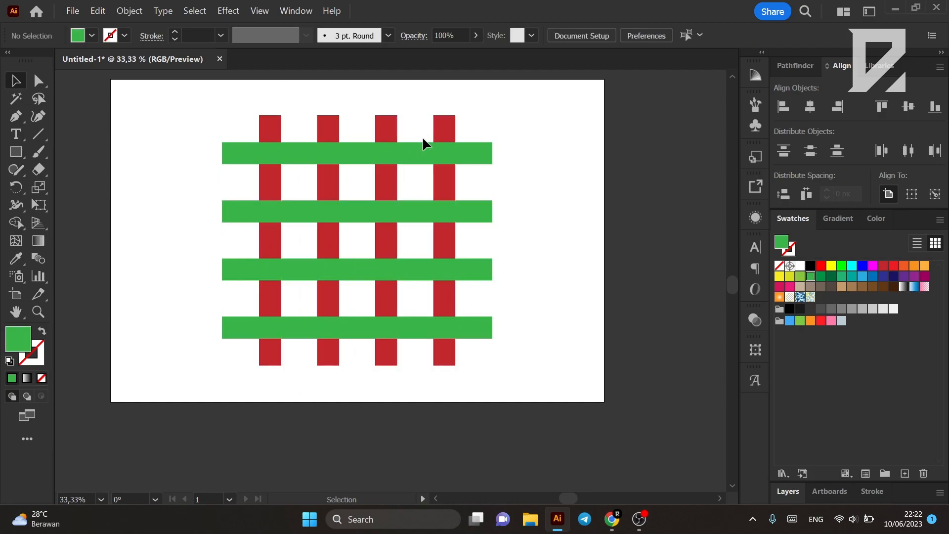
{"action": "left_click", "coordinate": [420, 149]}
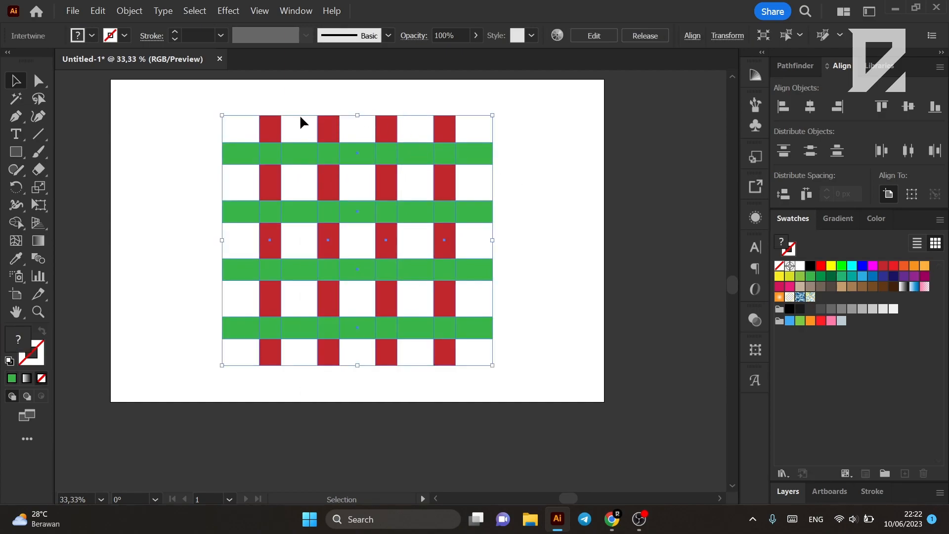
{"action": "right_click", "coordinate": [328, 142]}
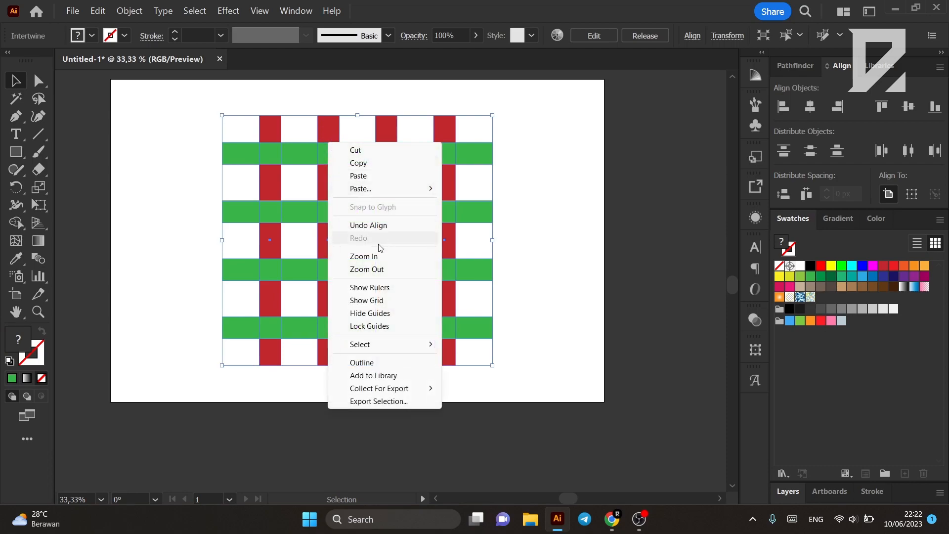
{"action": "left_click", "coordinate": [514, 233]}
{"action": "left_click", "coordinate": [426, 158]}
{"action": "right_click", "coordinate": [427, 157]}
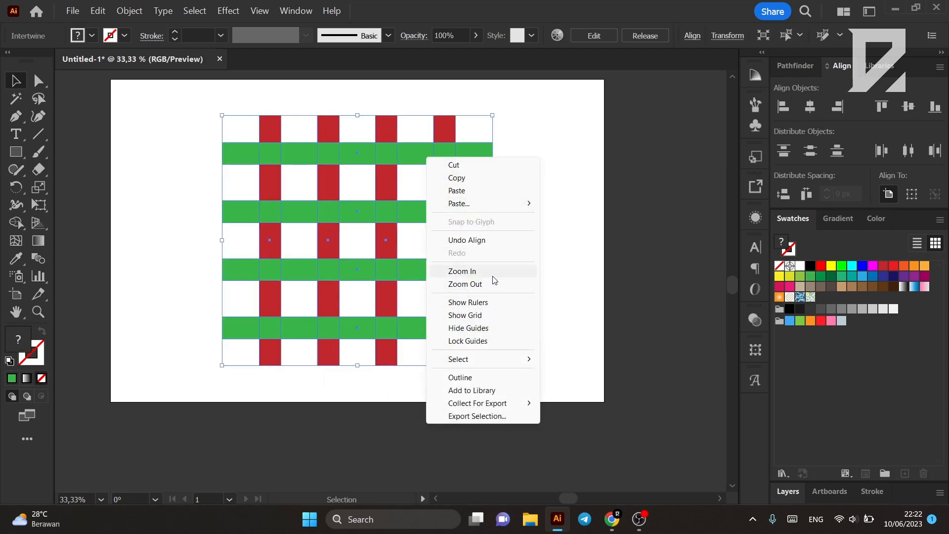
{"action": "left_click", "coordinate": [514, 159]}
{"action": "left_click_drag", "start_coordinate": [484, 149], "coordinate": [341, 173]}
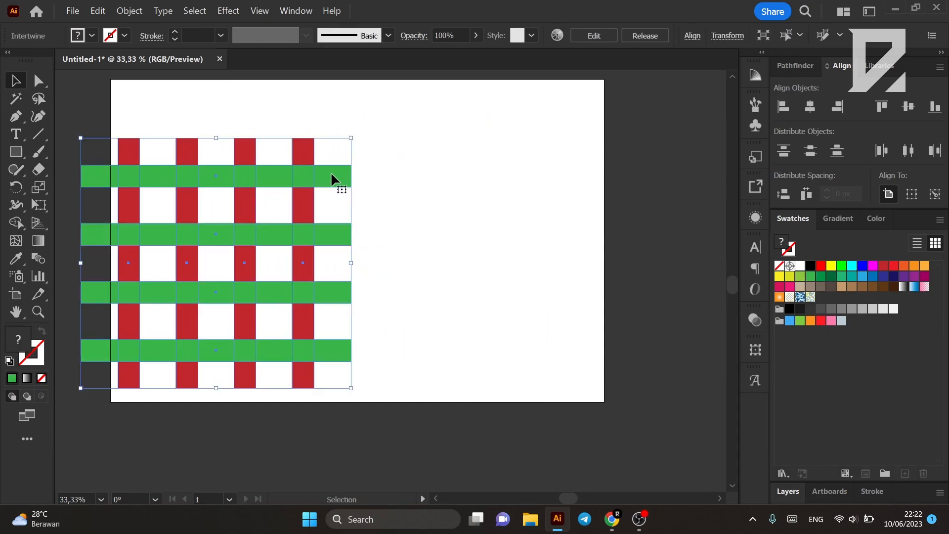
{"action": "key", "text": "ctrl+z"}
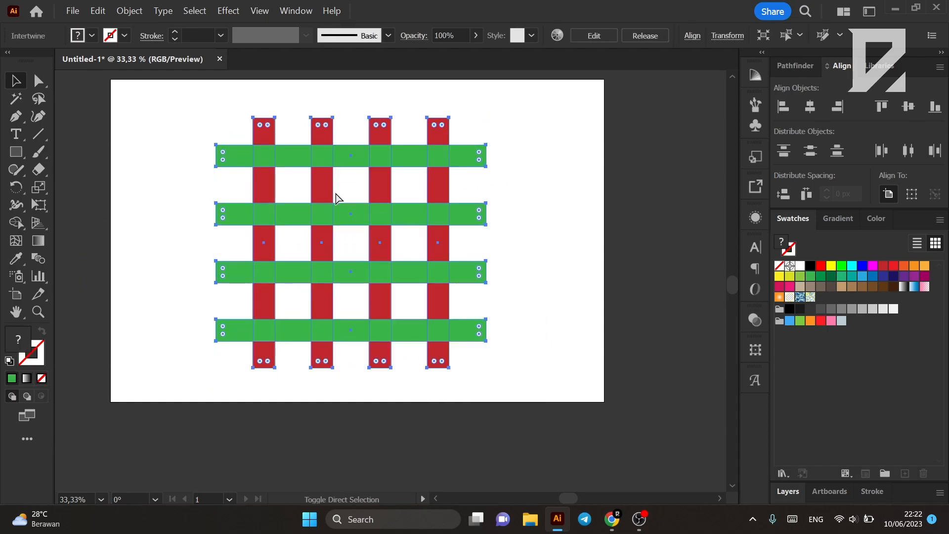
{"action": "left_click", "coordinate": [522, 163]}
{"action": "left_click", "coordinate": [444, 150]}
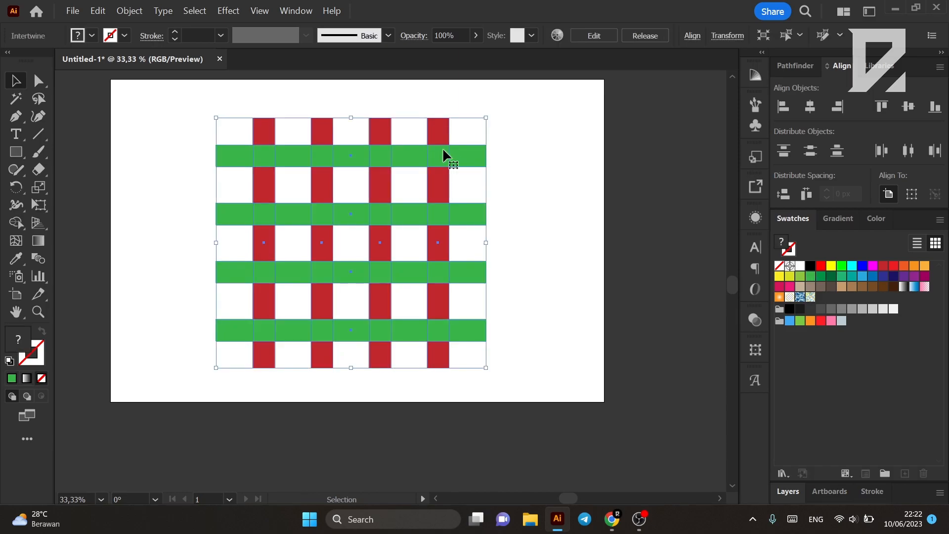
{"action": "right_click", "coordinate": [443, 150]}
{"action": "left_click", "coordinate": [532, 247]}
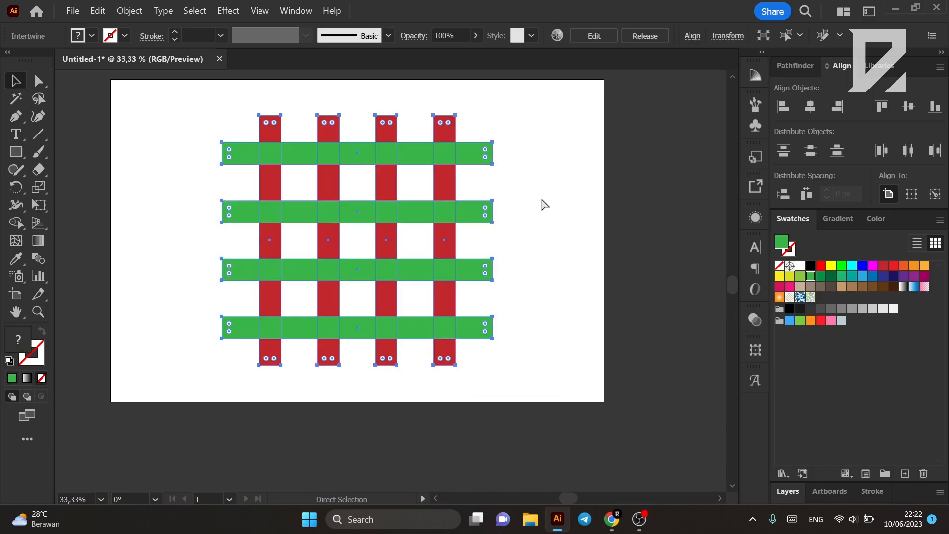
Undo the recent edits back to the separate yellow and green strips, and delete the large stray green rectangle at the artboard's left edge
{"action": "key", "text": "ctrl+z"}
{"action": "key", "text": "ctrl+z"}
{"action": "key", "text": "ctrl+z"}
{"action": "key", "text": "ctrl+z"}
{"action": "key", "text": "ctrl+z"}
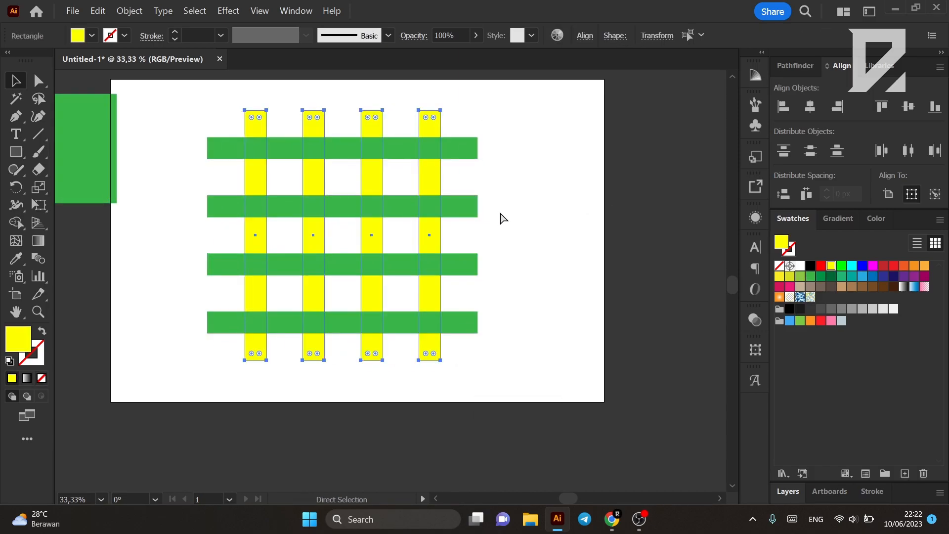
{"action": "left_click", "coordinate": [503, 218]}
{"action": "left_click", "coordinate": [113, 159]}
{"action": "key", "text": "Delete"}
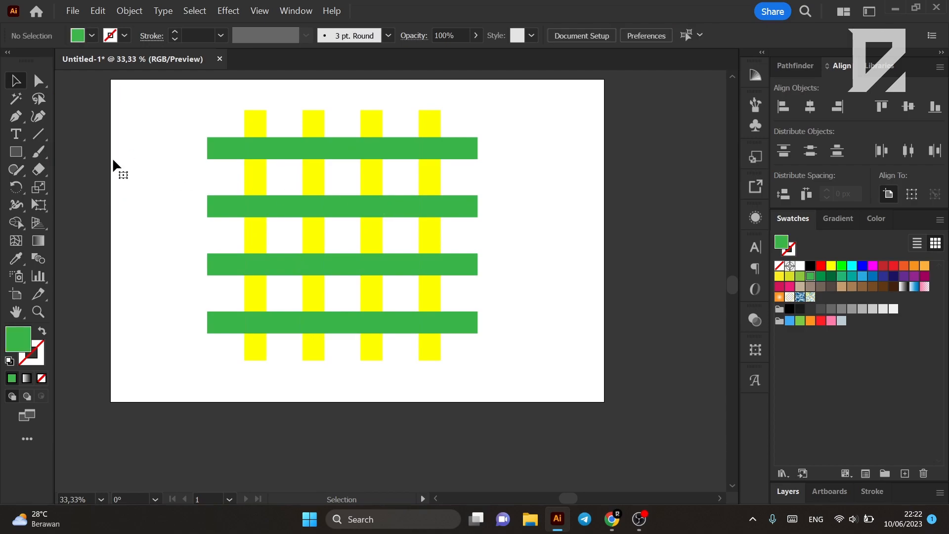
Select the four vertical strips together and recolor them with the dark red swatch
{"action": "left_click", "coordinate": [250, 123]}
{"action": "left_click_drag", "start_coordinate": [210, 97], "coordinate": [500, 126]}
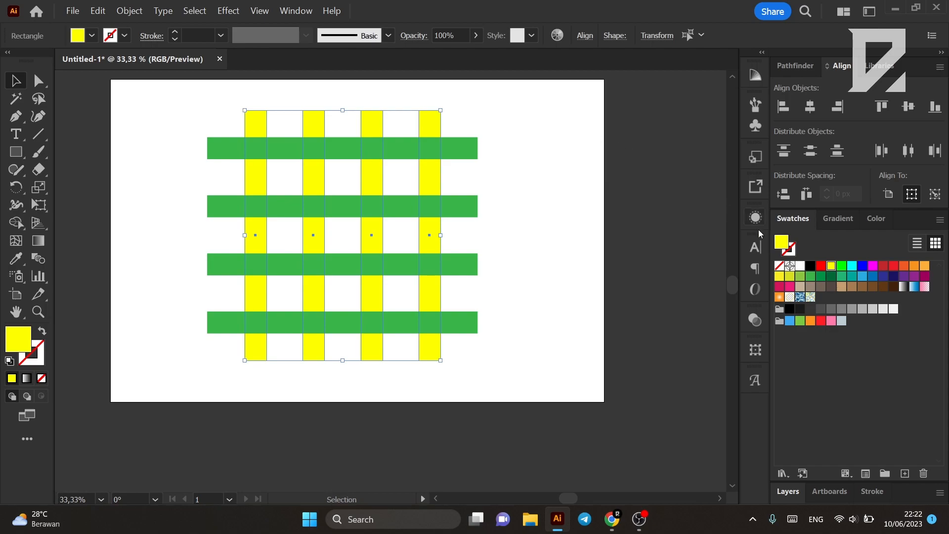
{"action": "left_click", "coordinate": [820, 281]}
{"action": "left_click", "coordinate": [562, 222]}
{"action": "left_click_drag", "start_coordinate": [508, 90], "coordinate": [208, 128]}
{"action": "left_click", "coordinate": [799, 277]}
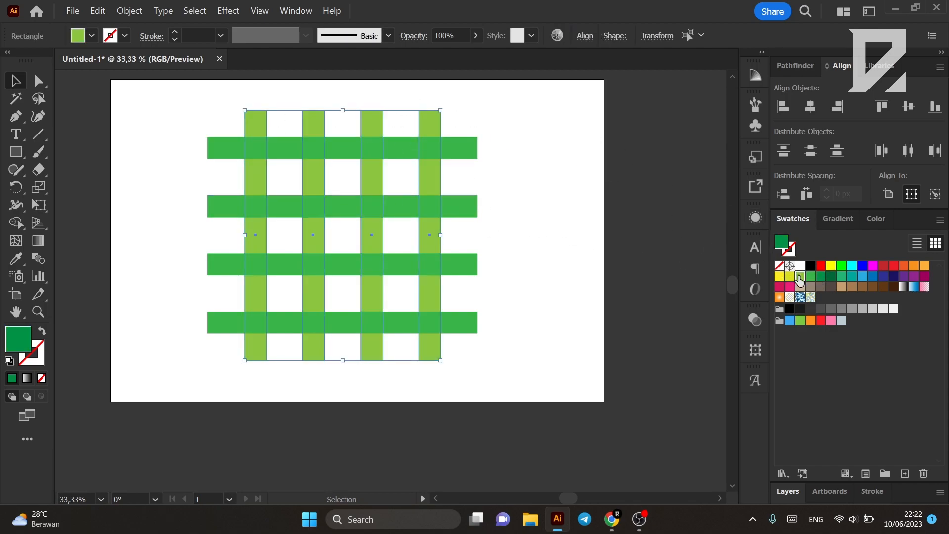
{"action": "left_click", "coordinate": [831, 267]}
{"action": "left_click", "coordinate": [863, 267]}
{"action": "left_click", "coordinate": [883, 267]}
{"action": "left_click", "coordinate": [633, 217]}
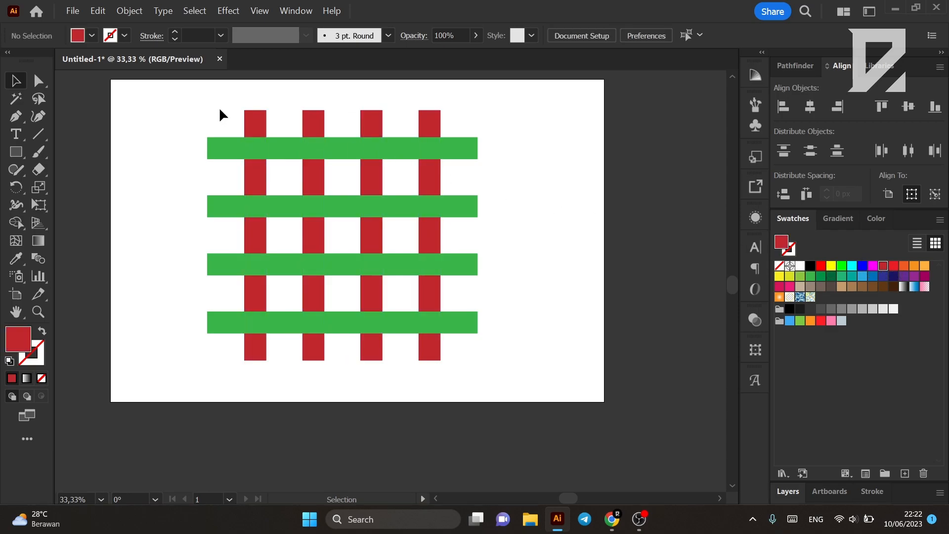
{"action": "scroll", "coordinate": [219, 109], "scroll_direction": "up", "scroll_amount": 3}
{"action": "key", "text": "super"}
{"action": "key", "text": "super"}
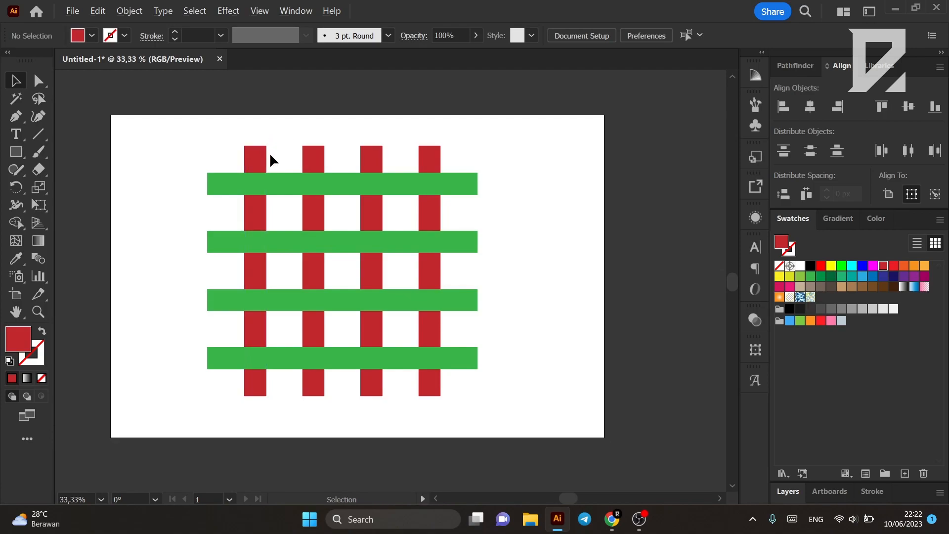
{"action": "scroll", "coordinate": [269, 153], "scroll_direction": "up", "scroll_amount": 3}
{"action": "scroll", "coordinate": [269, 152], "scroll_direction": "down", "scroll_amount": 2}
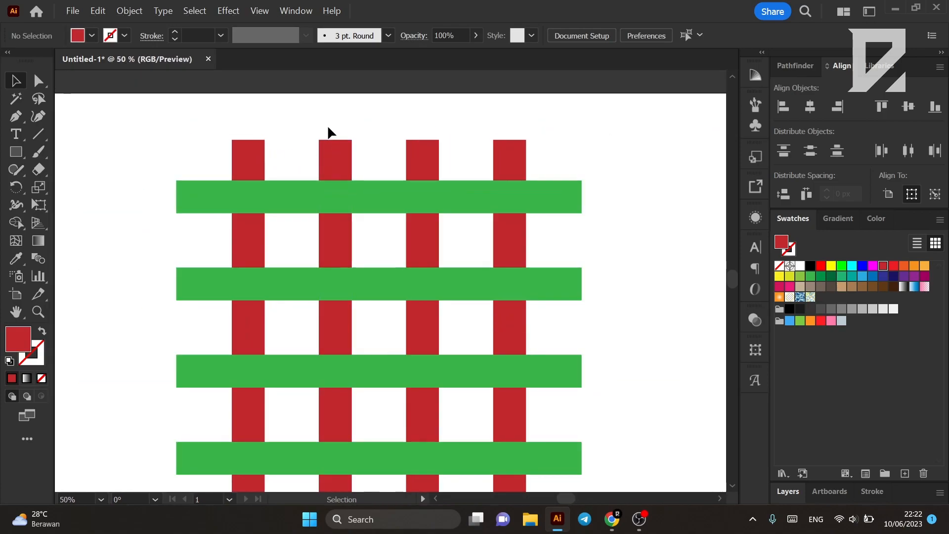
{"action": "left_click", "coordinate": [329, 198]}
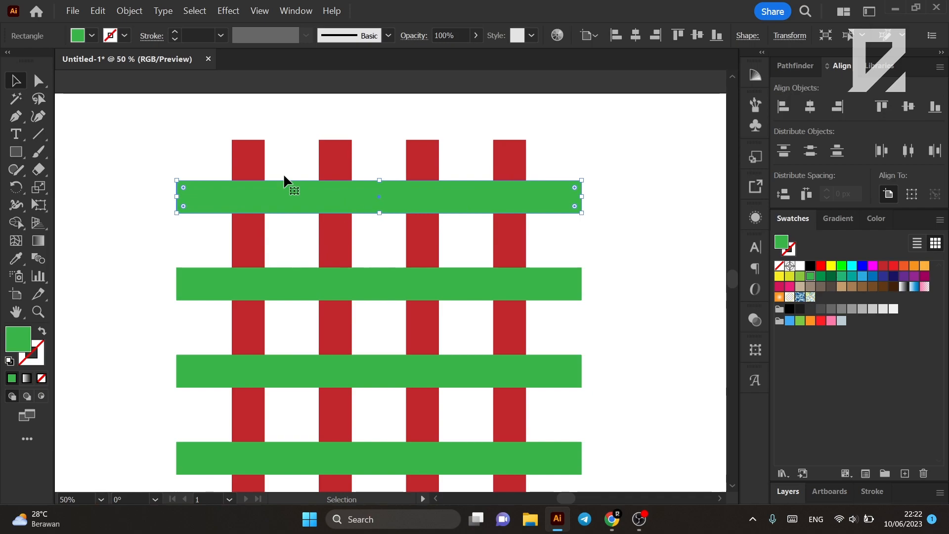
{"action": "left_click_drag", "start_coordinate": [197, 153], "coordinate": [524, 389]}
{"action": "left_click", "coordinate": [597, 225]}
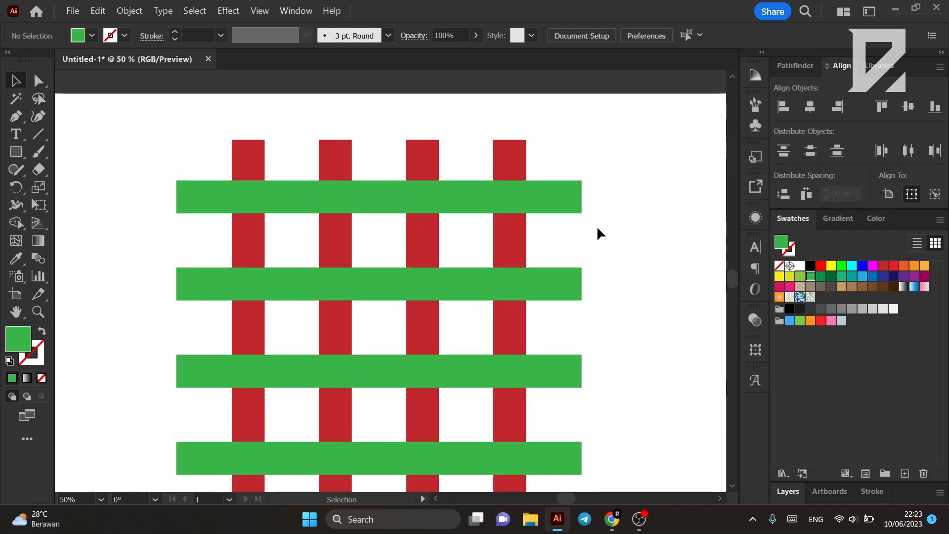
{"action": "scroll", "coordinate": [577, 205], "scroll_direction": "down", "scroll_amount": 2}
{"action": "scroll", "coordinate": [502, 201], "scroll_direction": "up", "scroll_amount": 2}
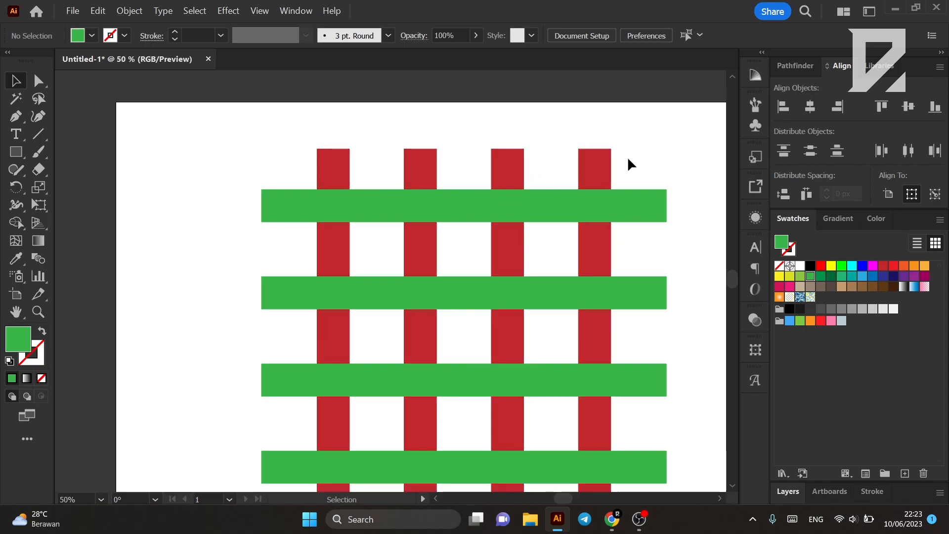
{"action": "scroll", "coordinate": [593, 131], "scroll_direction": "down", "scroll_amount": 2}
{"action": "left_click_drag", "start_coordinate": [594, 180], "coordinate": [360, 370]}
{"action": "left_click_drag", "start_coordinate": [653, 98], "coordinate": [315, 345]}
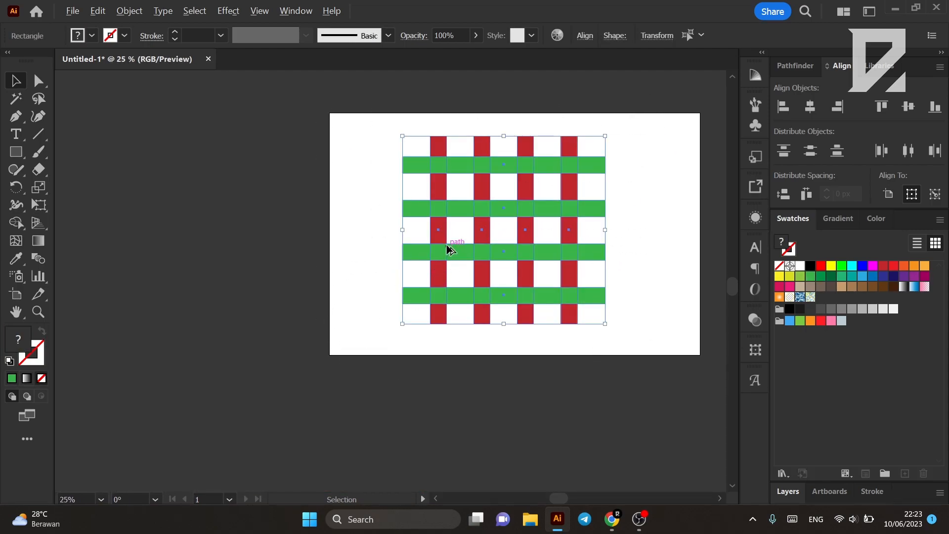
{"action": "scroll", "coordinate": [494, 227], "scroll_direction": "up", "scroll_amount": 1}
{"action": "scroll", "coordinate": [502, 218], "scroll_direction": "down", "scroll_amount": 1}
{"action": "left_click_drag", "start_coordinate": [502, 218], "coordinate": [209, 229]}
{"action": "key", "text": "super"}
{"action": "key", "text": "super"}
{"action": "left_click", "coordinate": [189, 166]}
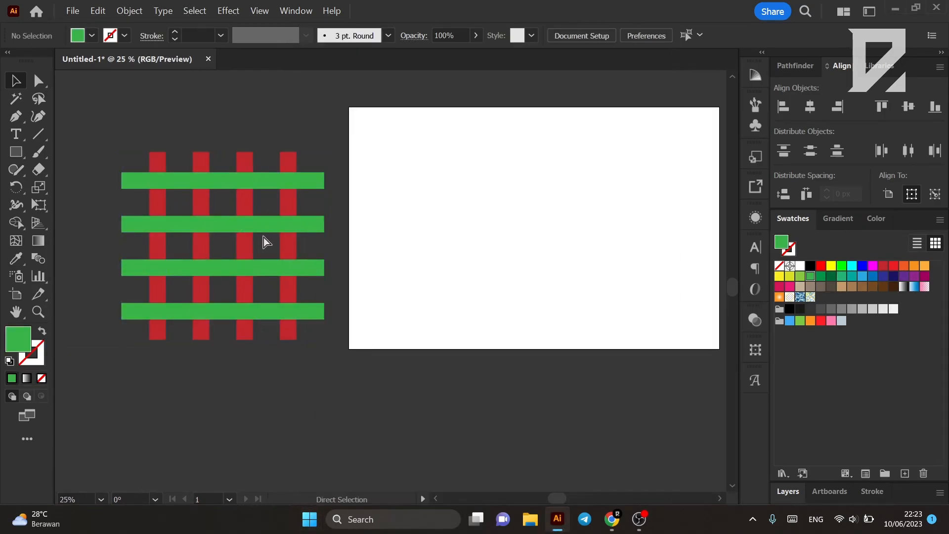
{"action": "key", "text": "ctrl+z"}
Duplicate the whole grid of red and green strips onto the empty canvas left of the artboard
{"action": "left_click", "coordinate": [682, 103]}
{"action": "left_click_drag", "start_coordinate": [668, 124], "coordinate": [354, 380]}
{"action": "left_click_drag", "start_coordinate": [495, 191], "coordinate": [169, 195]}
{"action": "scroll", "coordinate": [173, 143], "scroll_direction": "up", "scroll_amount": 2}
{"action": "left_click", "coordinate": [206, 132]}
{"action": "scroll", "coordinate": [296, 143], "scroll_direction": "down", "scroll_amount": 1}
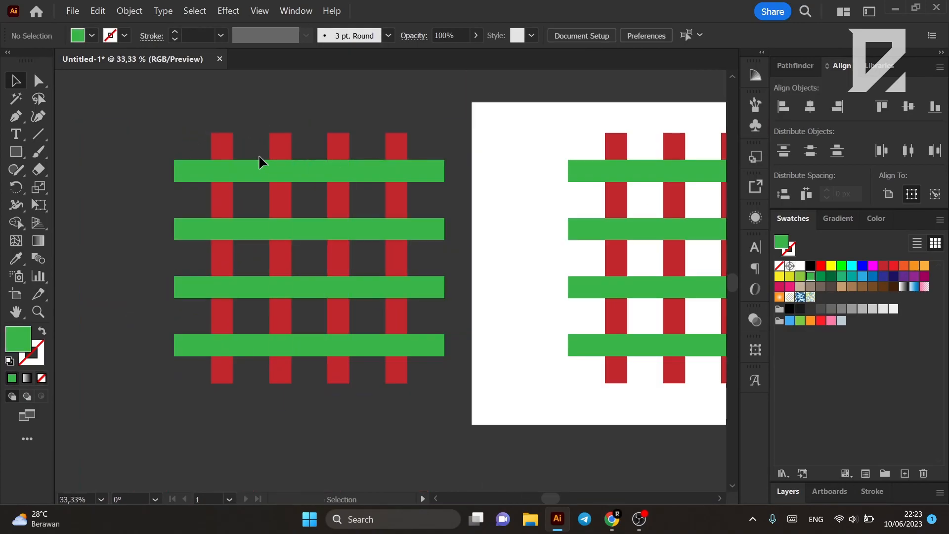
{"action": "scroll", "coordinate": [265, 163], "scroll_direction": "up", "scroll_amount": 2}
{"action": "left_click", "coordinate": [299, 183]}
{"action": "scroll", "coordinate": [304, 168], "scroll_direction": "down", "scroll_amount": 1}
{"action": "scroll", "coordinate": [301, 158], "scroll_direction": "up", "scroll_amount": 1}
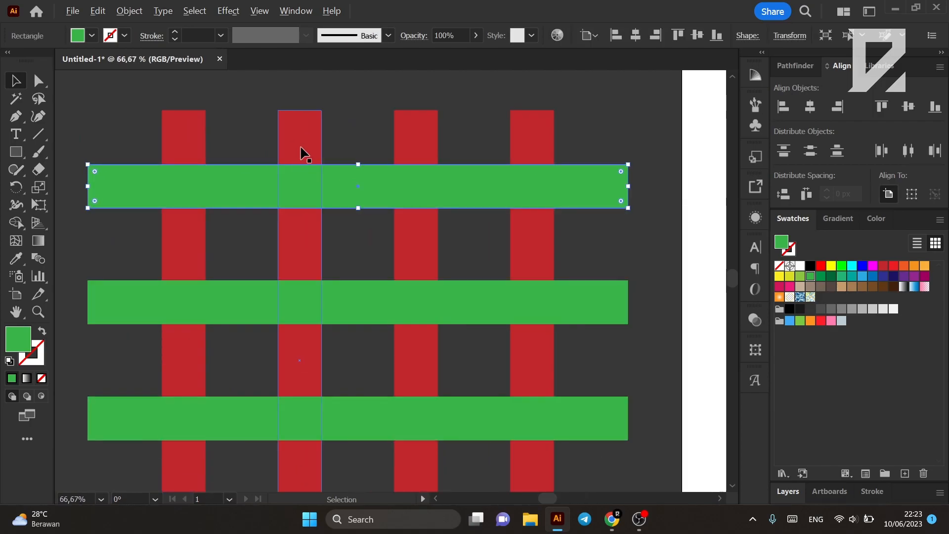
{"action": "left_click", "coordinate": [301, 150]}
Split all strips of the copied grid at their overlaps with Pathfinder Divide, and ungroup the resulting pieces
{"action": "scroll", "coordinate": [385, 141], "scroll_direction": "down", "scroll_amount": 2}
{"action": "left_click_drag", "start_coordinate": [487, 146], "coordinate": [166, 401]}
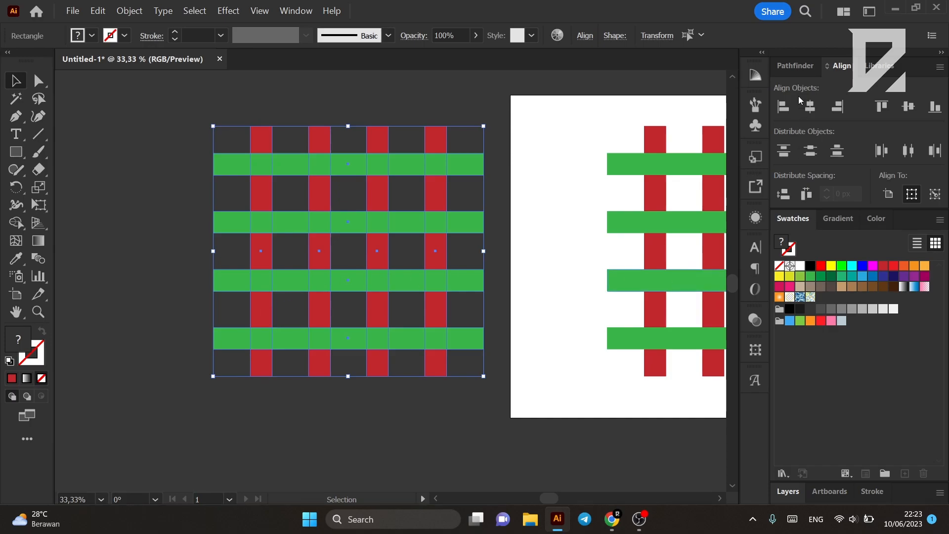
{"action": "left_click", "coordinate": [797, 66]}
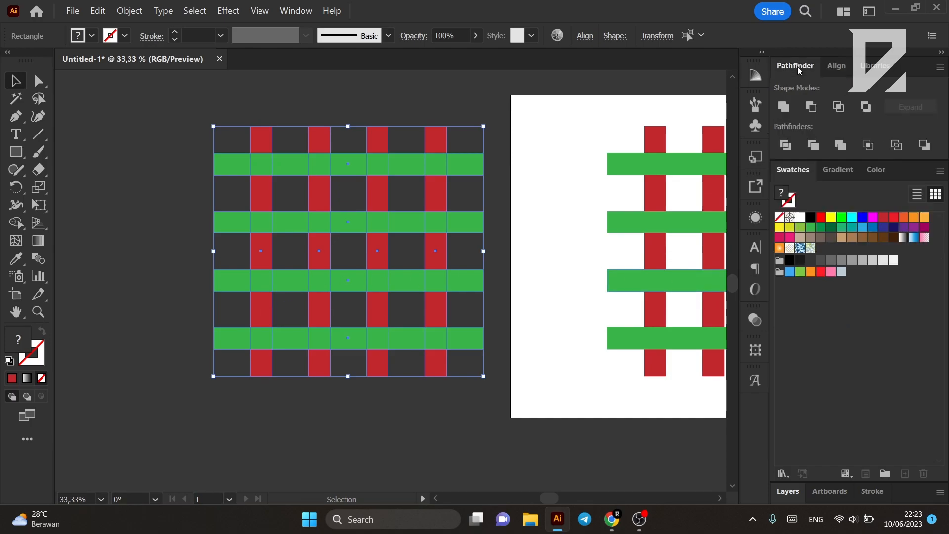
{"action": "left_click", "coordinate": [789, 147]}
{"action": "right_click", "coordinate": [313, 149]}
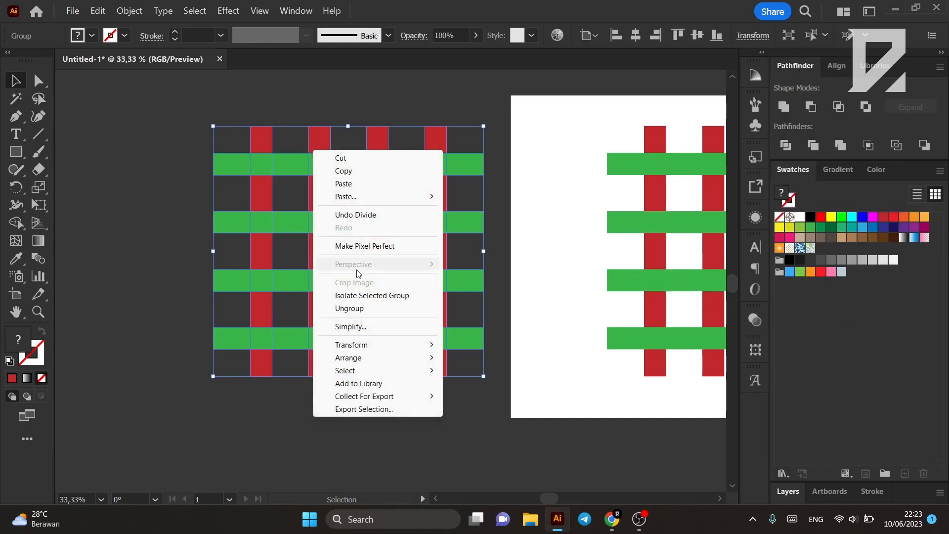
{"action": "left_click", "coordinate": [357, 309]}
{"action": "left_click", "coordinate": [303, 248]}
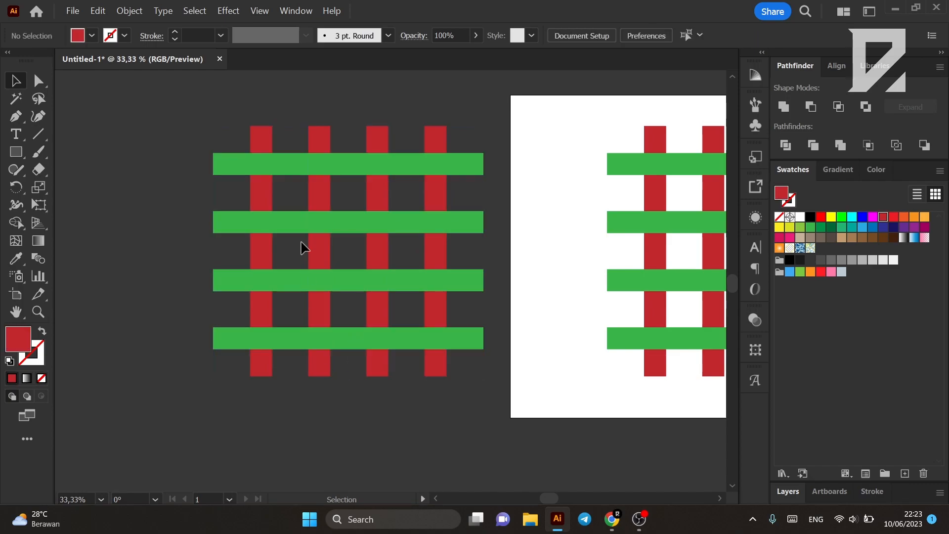
Try moving the green square where the top strip crosses the second vertical strip, and undo the move
{"action": "left_click", "coordinate": [316, 163]}
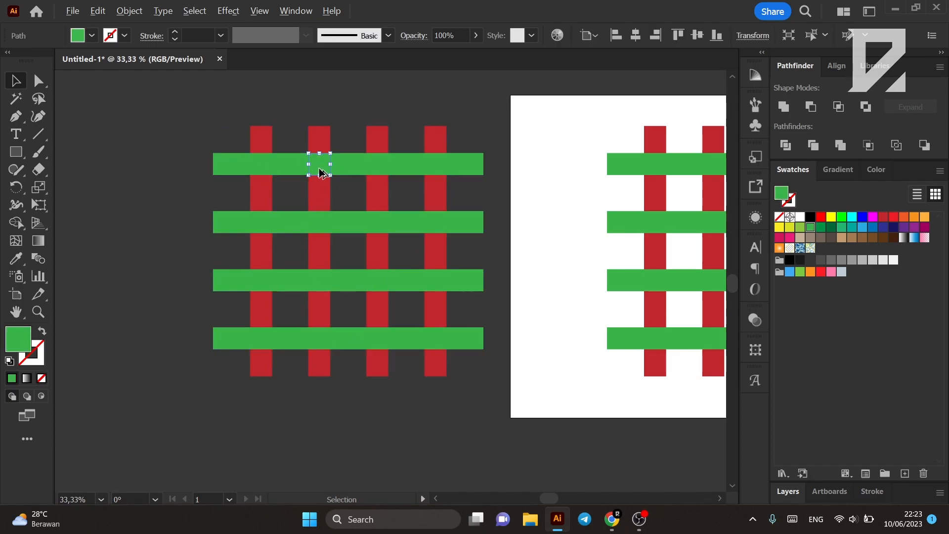
{"action": "scroll", "coordinate": [319, 165], "scroll_direction": "up", "scroll_amount": 3}
{"action": "left_click_drag", "start_coordinate": [322, 163], "coordinate": [245, 250]}
{"action": "key", "text": "ctrl+z"}
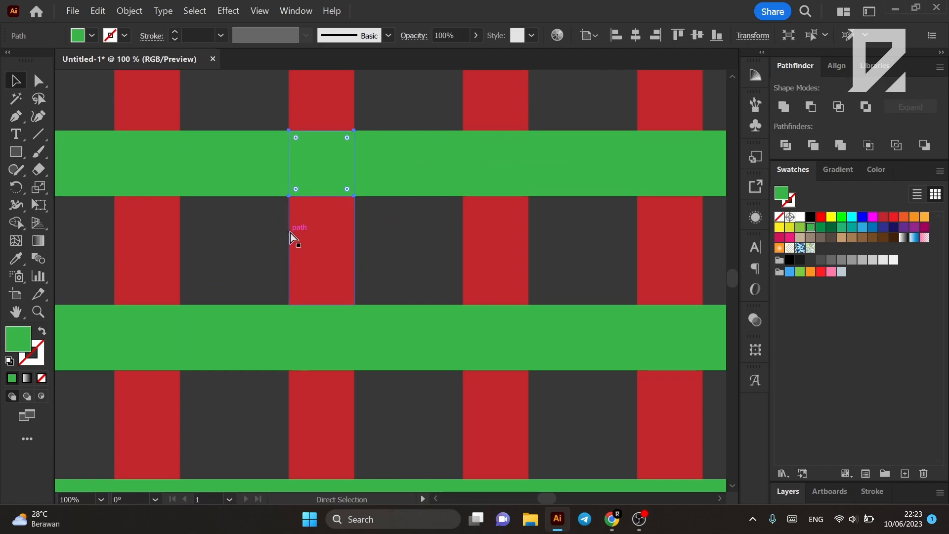
Recolor the green square where the top strip crosses the second vertical strip with the red sampled from that strip
{"action": "scroll", "coordinate": [341, 206], "scroll_direction": "down", "scroll_amount": 2}
{"action": "scroll", "coordinate": [341, 190], "scroll_direction": "up", "scroll_amount": 1}
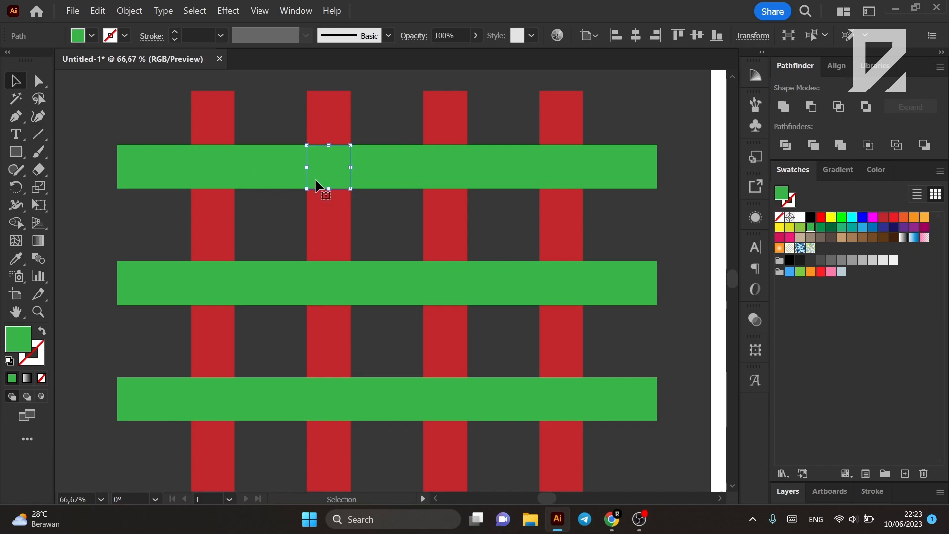
{"action": "key", "text": "i"}
{"action": "left_click", "coordinate": [316, 119]}
{"action": "left_click", "coordinate": [15, 80]}
{"action": "left_click", "coordinate": [391, 94]}
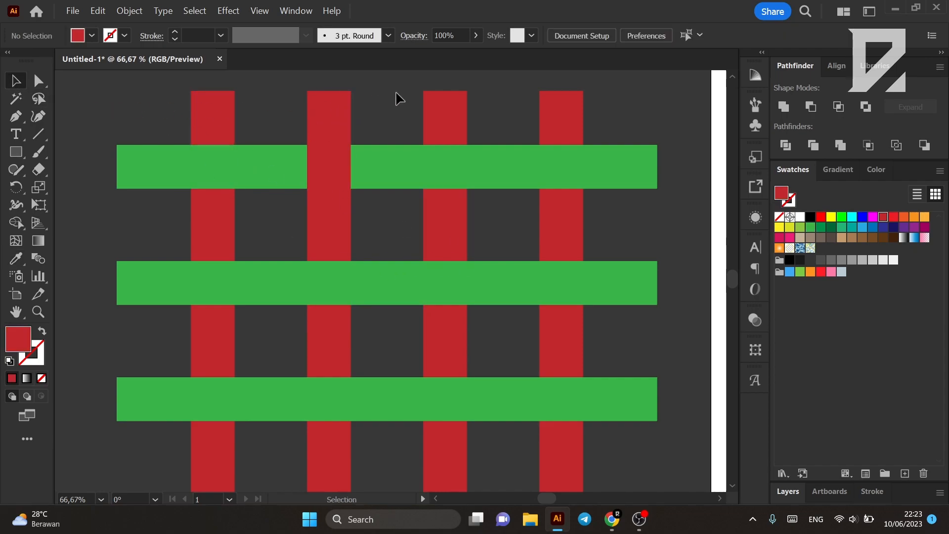
Recolor the green square where the top strip crosses the fourth vertical strip with the sampled red
{"action": "left_click", "coordinate": [568, 165]}
{"action": "key", "text": "i"}
{"action": "left_click", "coordinate": [568, 129]}
{"action": "key", "text": "v"}
{"action": "left_click", "coordinate": [638, 213]}
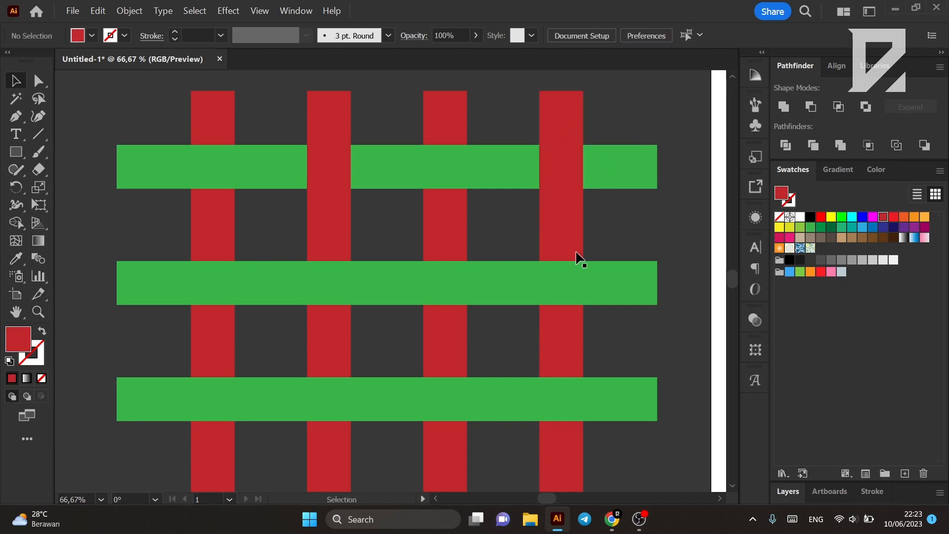
Recolor the second horizontal strip's squares over the first and third vertical strips with the sampled red
{"action": "left_click", "coordinate": [431, 295]}
{"action": "left_click", "coordinate": [208, 288], "text": "shift"}
{"action": "scroll", "coordinate": [225, 292], "scroll_direction": "down", "scroll_amount": 1}
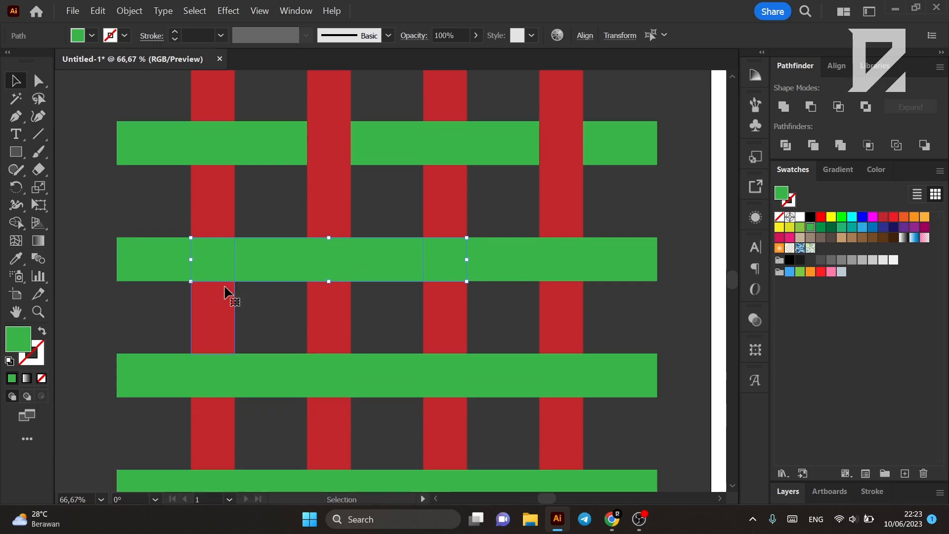
{"action": "key", "text": "i"}
{"action": "left_click", "coordinate": [435, 182]}
{"action": "scroll", "coordinate": [368, 265], "scroll_direction": "down", "scroll_amount": 1}
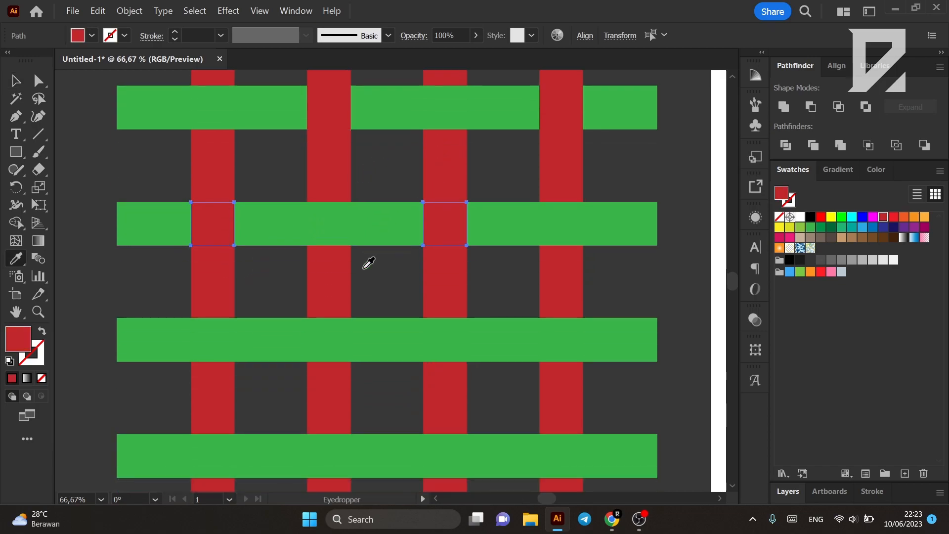
Recolor the third horizontal strip's squares over the second and fourth vertical strips with the sampled red
{"action": "key", "text": "v"}
{"action": "left_click", "coordinate": [322, 334]}
{"action": "left_click", "coordinate": [551, 343], "text": "shift"}
{"action": "key", "text": "i"}
{"action": "left_click", "coordinate": [563, 287]}
{"action": "scroll", "coordinate": [410, 294], "scroll_direction": "down", "scroll_amount": 1}
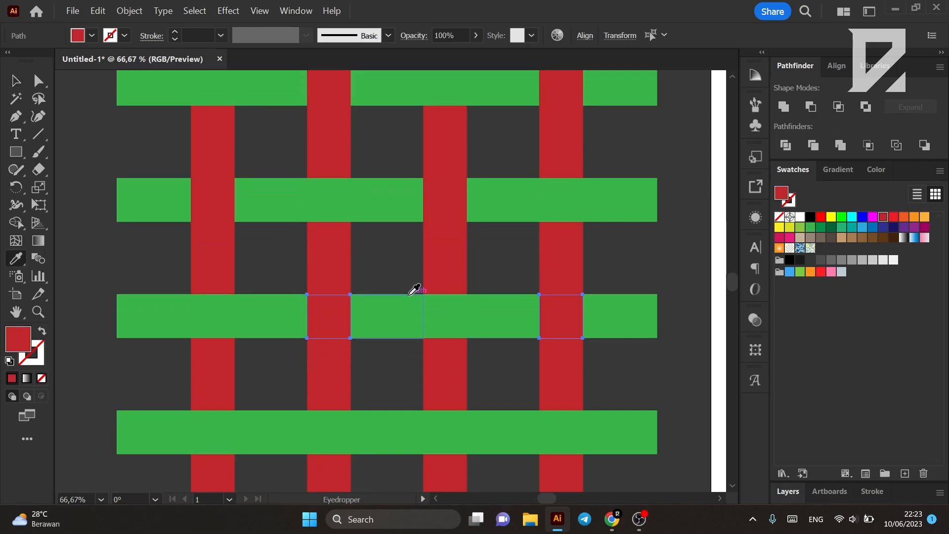
Recolor the bottom horizontal strip's squares over the first and third vertical strips with the sampled red, and clear the selection
{"action": "scroll", "coordinate": [415, 289], "scroll_direction": "down", "scroll_amount": 2}
{"action": "key", "text": "v"}
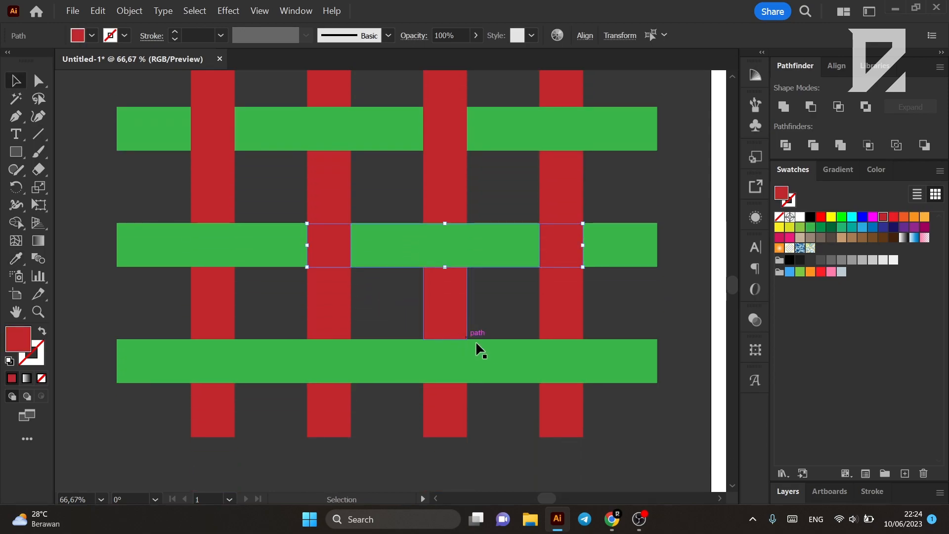
{"action": "left_click", "coordinate": [425, 361]}
{"action": "left_click", "coordinate": [197, 355], "text": "shift"}
{"action": "key", "text": "i"}
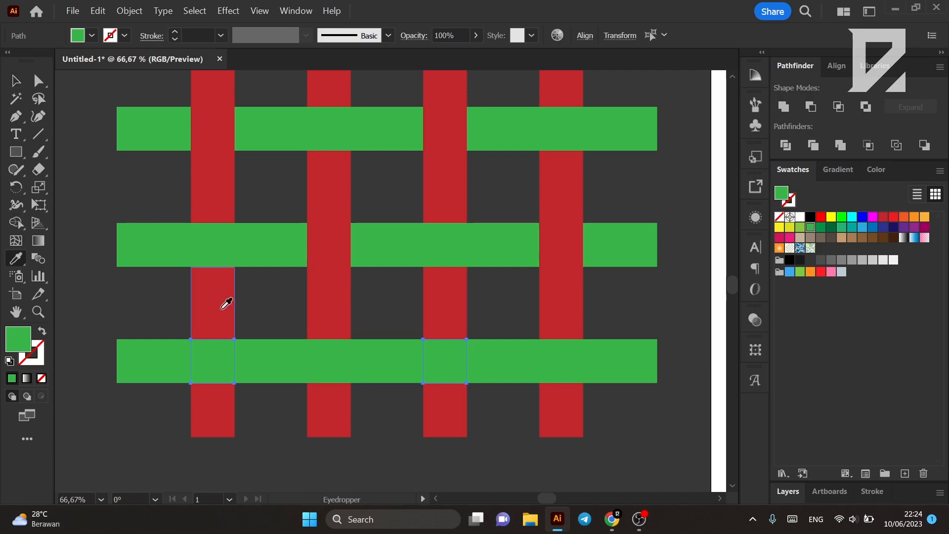
{"action": "left_click", "coordinate": [228, 304]}
{"action": "scroll", "coordinate": [267, 299], "scroll_direction": "up", "scroll_amount": 3}
{"action": "key", "text": "v"}
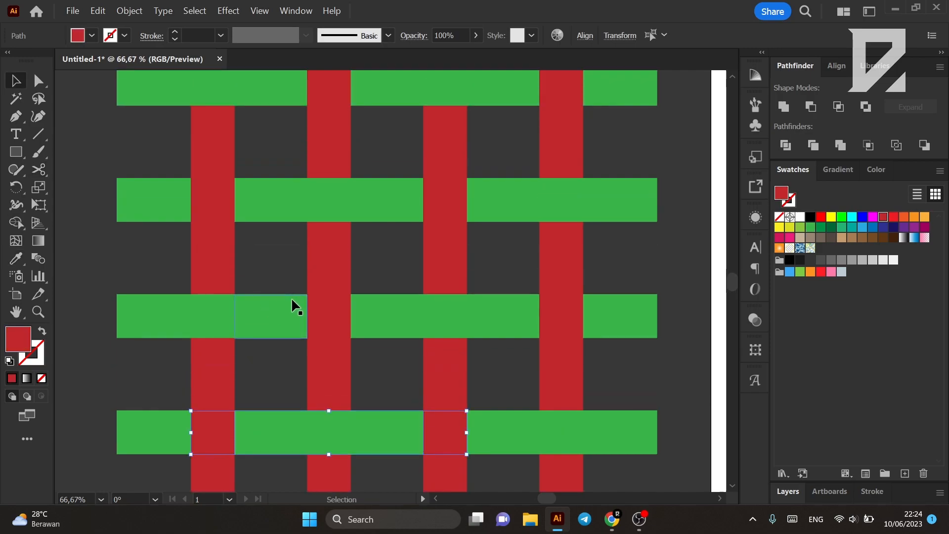
{"action": "scroll", "coordinate": [292, 297], "scroll_direction": "down", "scroll_amount": 3}
{"action": "left_click", "coordinate": [439, 242]}
{"action": "scroll", "coordinate": [268, 265], "scroll_direction": "up", "scroll_amount": 1}
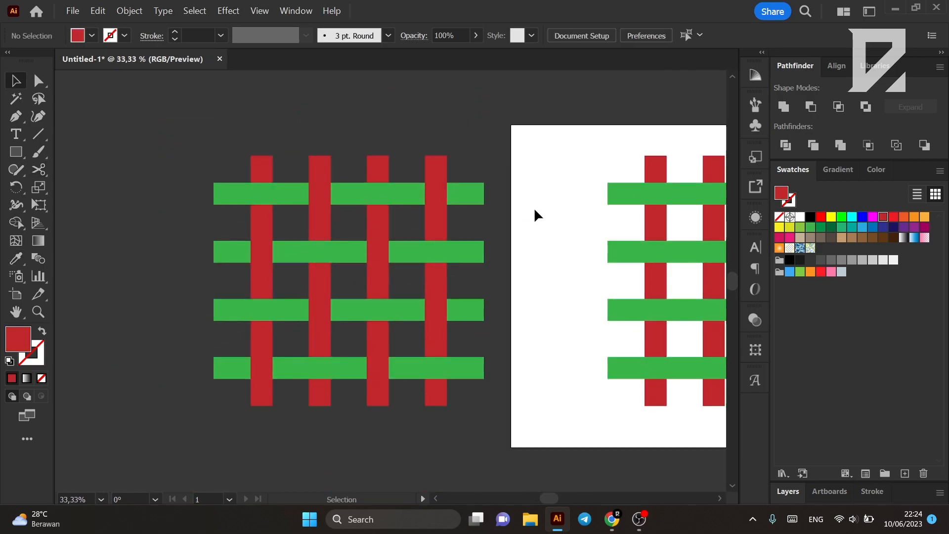
Try moving the green square where the second horizontal strip crosses the fourth vertical strip, and undo the move
{"action": "scroll", "coordinate": [237, 178], "scroll_direction": "up", "scroll_amount": 2}
{"action": "scroll", "coordinate": [159, 129], "scroll_direction": "down", "scroll_amount": 2}
{"action": "left_click_drag", "start_coordinate": [379, 229], "coordinate": [403, 273]}
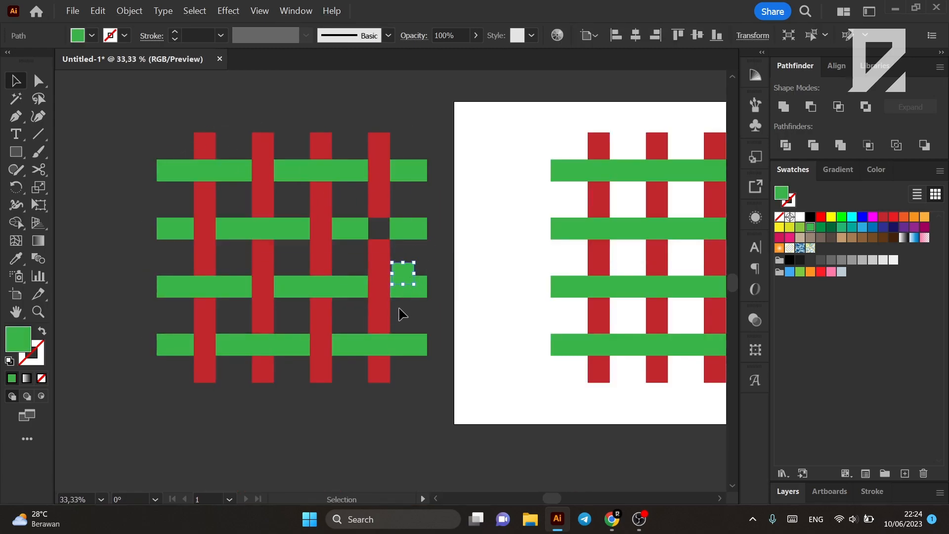
{"action": "key", "text": "ctrl+z"}
{"action": "left_click", "coordinate": [434, 202]}
Select the recolored square where the top strip crosses the second vertical strip to inspect it as a separate piece
{"action": "scroll", "coordinate": [261, 170], "scroll_direction": "up", "scroll_amount": 2}
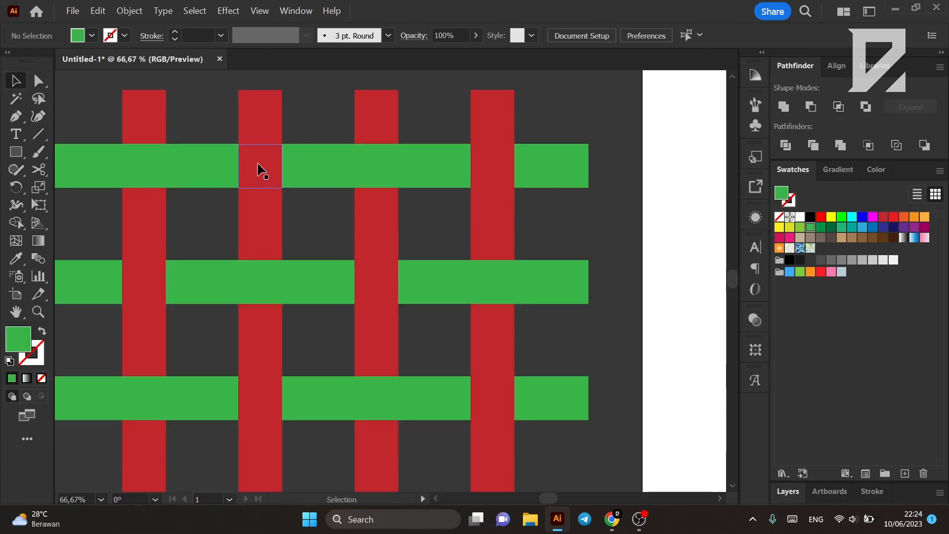
{"action": "left_click", "coordinate": [261, 171]}
{"action": "scroll", "coordinate": [352, 136], "scroll_direction": "down", "scroll_amount": 1}
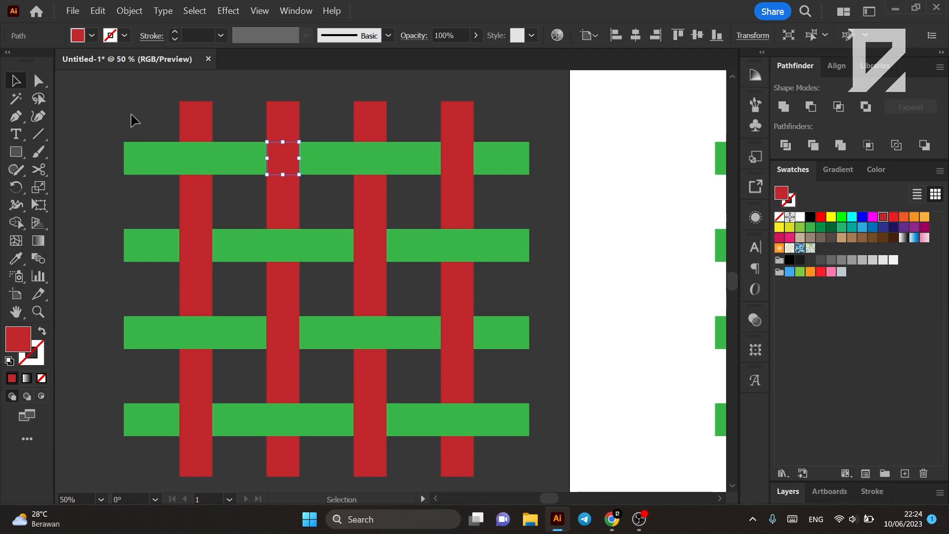
{"action": "scroll", "coordinate": [135, 120], "scroll_direction": "down", "scroll_amount": 1}
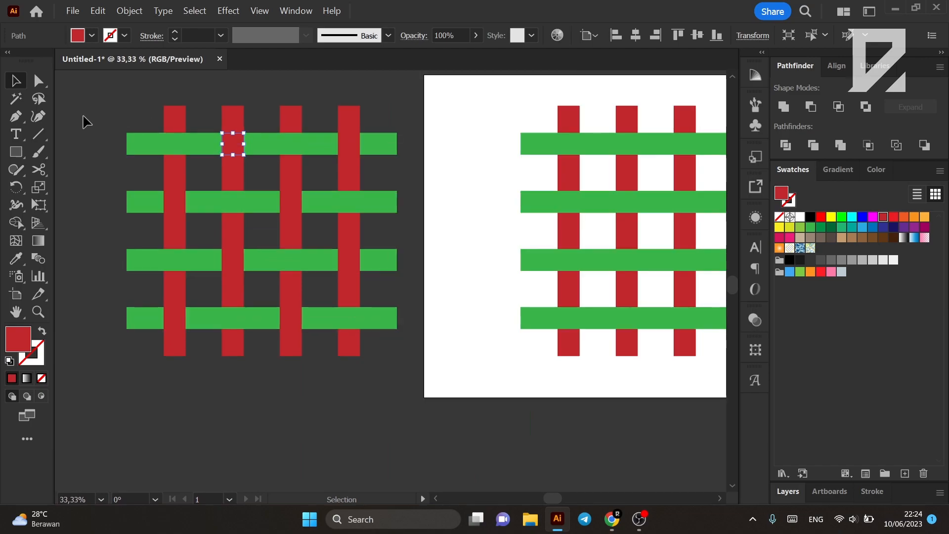
{"action": "left_click_drag", "start_coordinate": [347, 334], "coordinate": [388, 374]}
{"action": "left_click", "coordinate": [405, 329]}
Try pulling apart the first three green pieces of the top strip, and undo the three moves
{"action": "scroll", "coordinate": [71, 240], "scroll_direction": "up", "scroll_amount": 1}
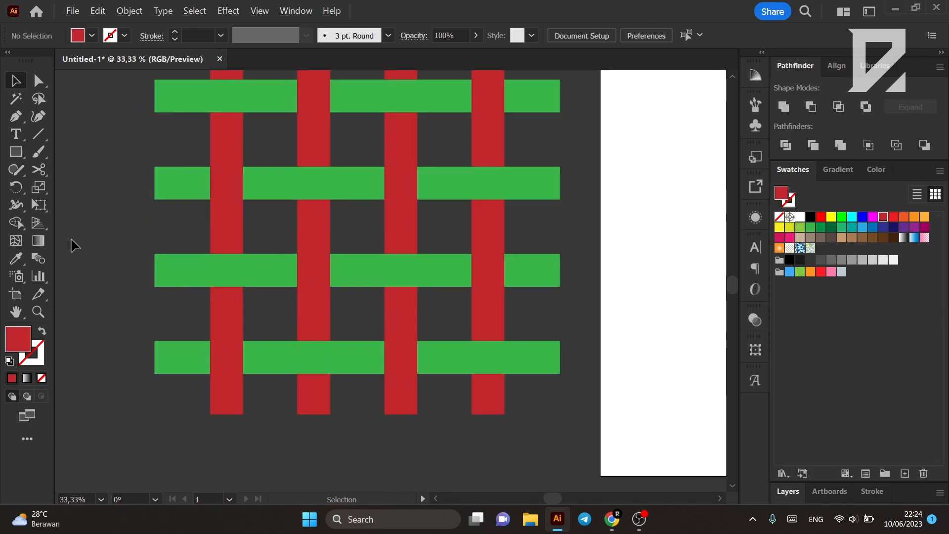
{"action": "scroll", "coordinate": [195, 80], "scroll_direction": "up", "scroll_amount": 1}
{"action": "left_click_drag", "start_coordinate": [195, 119], "coordinate": [126, 129]}
{"action": "left_click_drag", "start_coordinate": [222, 123], "coordinate": [185, 123]}
{"action": "left_click_drag", "start_coordinate": [280, 128], "coordinate": [267, 145]}
{"action": "key", "text": "ctrl+z"}
{"action": "key", "text": "ctrl+z"}
{"action": "key", "text": "ctrl+z"}
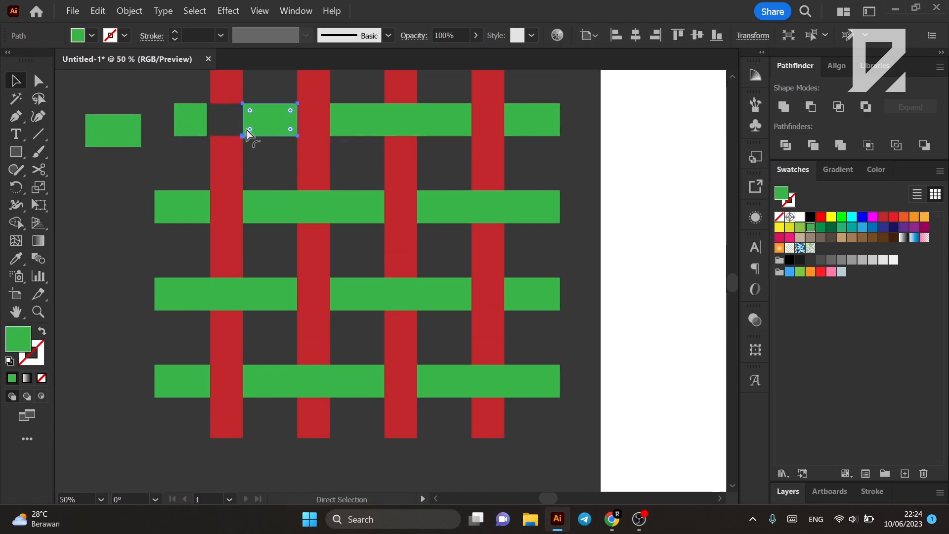
Examine the separate pieces of the woven copy by selecting individual red and green segments around its top strip
{"action": "scroll", "coordinate": [198, 133], "scroll_direction": "up", "scroll_amount": 2}
{"action": "left_click", "coordinate": [131, 148]}
{"action": "scroll", "coordinate": [165, 148], "scroll_direction": "up", "scroll_amount": 2}
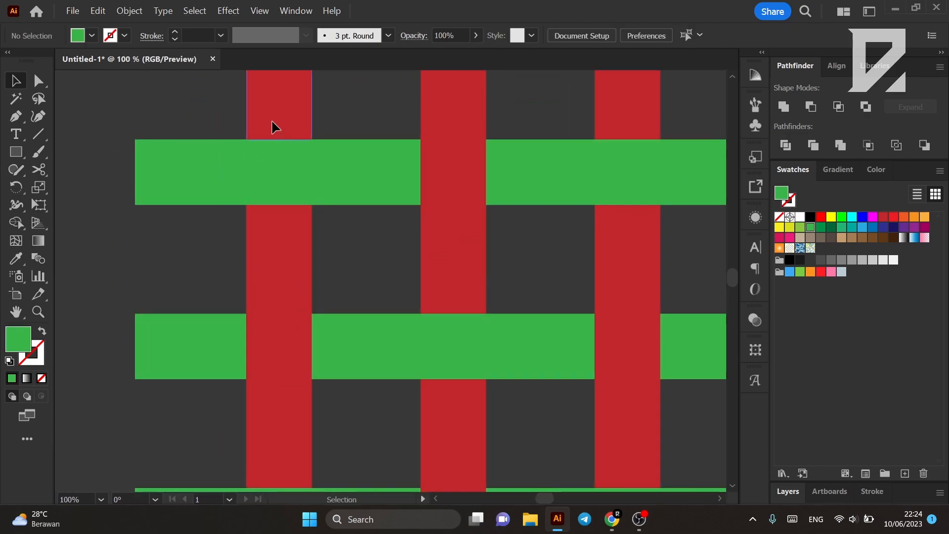
{"action": "left_click", "coordinate": [272, 123]}
{"action": "scroll", "coordinate": [227, 145], "scroll_direction": "down", "scroll_amount": 1}
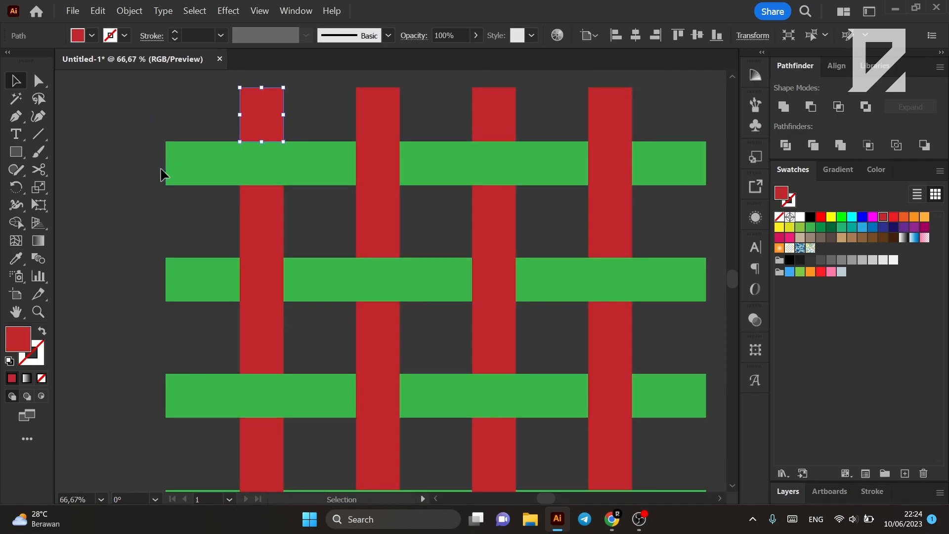
{"action": "left_click_drag", "start_coordinate": [256, 113], "coordinate": [371, 101]}
{"action": "key", "text": "a"}
{"action": "left_click", "coordinate": [385, 218]}
{"action": "left_click", "coordinate": [383, 179]}
{"action": "left_click", "coordinate": [377, 138], "text": "shift"}
{"action": "scroll", "coordinate": [390, 210], "scroll_direction": "down", "scroll_amount": 1}
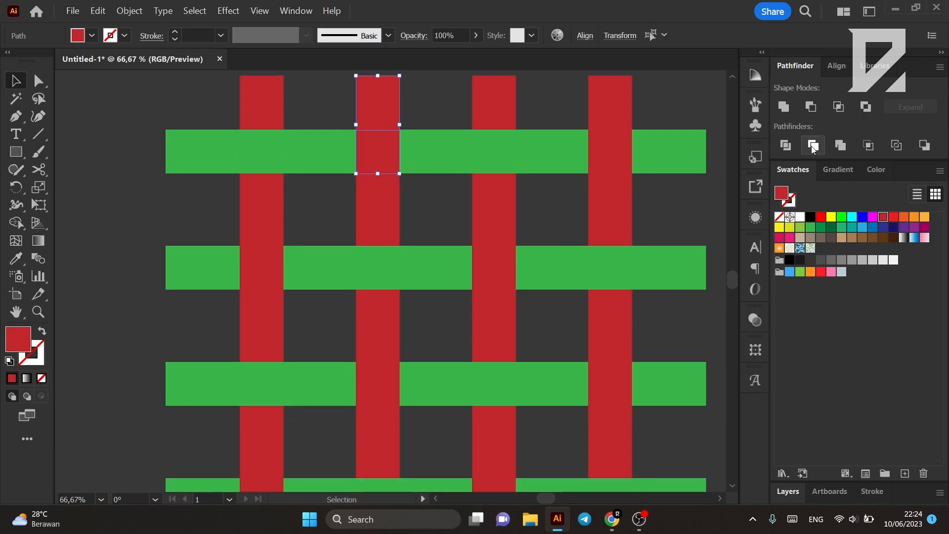
{"action": "scroll", "coordinate": [317, 148], "scroll_direction": "down", "scroll_amount": 2}
{"action": "left_click", "coordinate": [312, 157]}
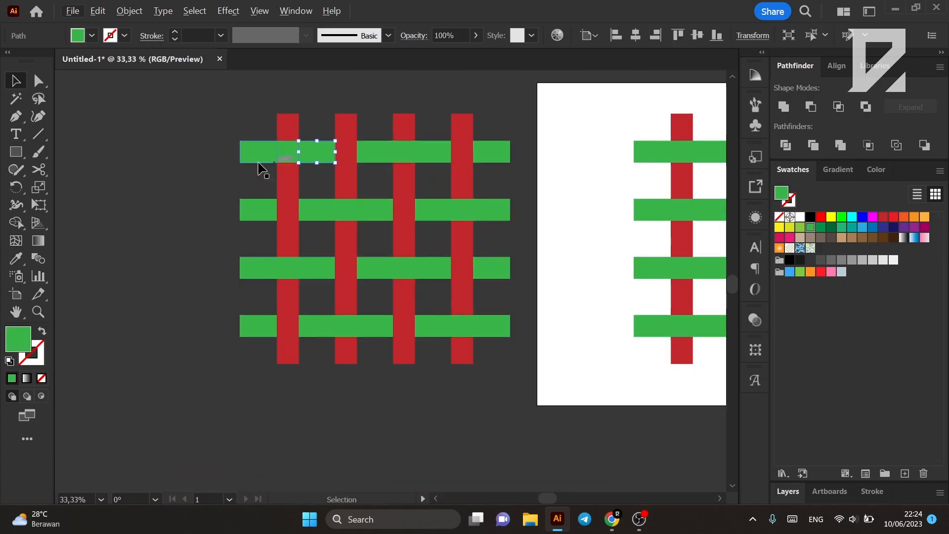
Select all the strips of the original grid on the artboard and make them an Intertwine object
{"action": "scroll", "coordinate": [272, 164], "scroll_direction": "down", "scroll_amount": 2}
{"action": "scroll", "coordinate": [297, 155], "scroll_direction": "up", "scroll_amount": 1}
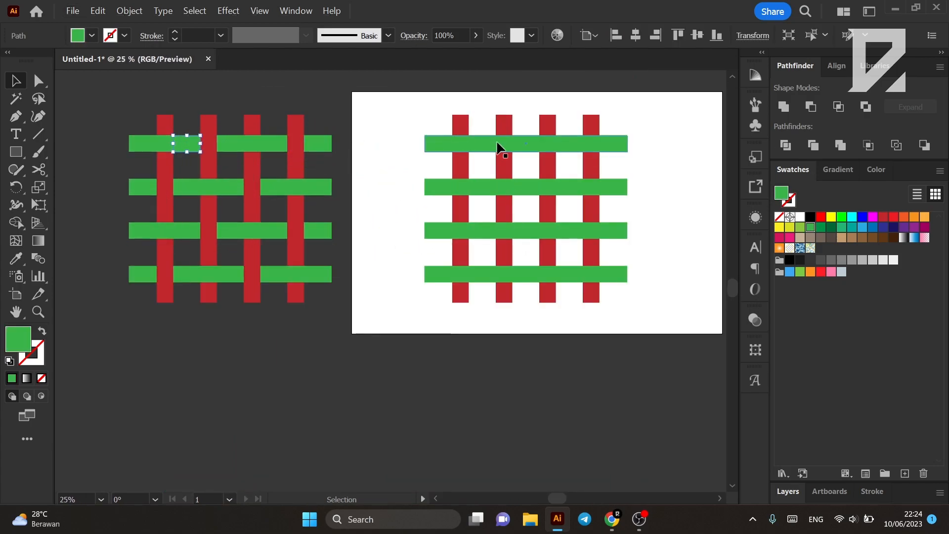
{"action": "scroll", "coordinate": [504, 153], "scroll_direction": "up", "scroll_amount": 1}
{"action": "scroll", "coordinate": [643, 173], "scroll_direction": "up", "scroll_amount": 1}
{"action": "scroll", "coordinate": [652, 161], "scroll_direction": "up", "scroll_amount": 1}
{"action": "scroll", "coordinate": [638, 159], "scroll_direction": "down", "scroll_amount": 1}
{"action": "left_click_drag", "start_coordinate": [679, 113], "coordinate": [325, 393]}
{"action": "scroll", "coordinate": [415, 253], "scroll_direction": "up", "scroll_amount": 1}
{"action": "scroll", "coordinate": [415, 253], "scroll_direction": "up", "scroll_amount": 1}
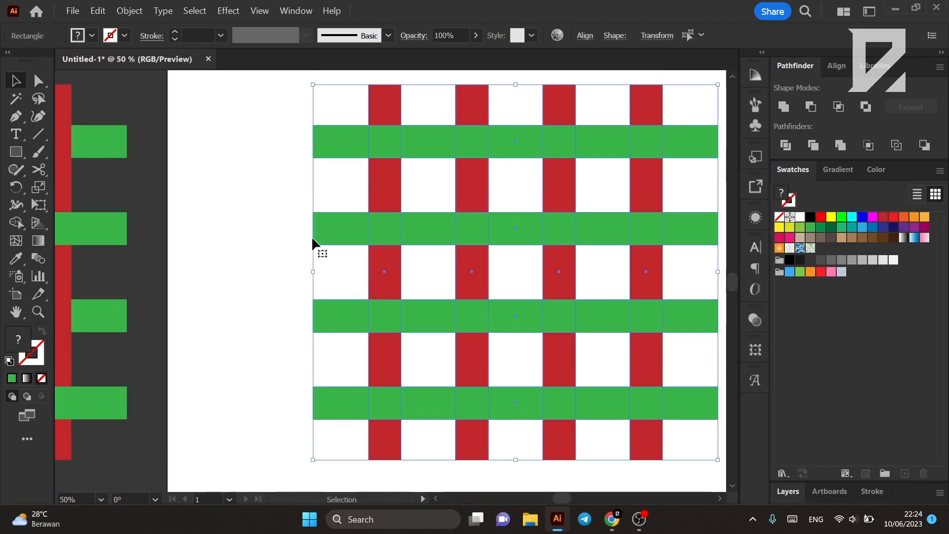
{"action": "scroll", "coordinate": [351, 223], "scroll_direction": "down", "scroll_amount": 1}
{"action": "scroll", "coordinate": [371, 191], "scroll_direction": "up", "scroll_amount": 1}
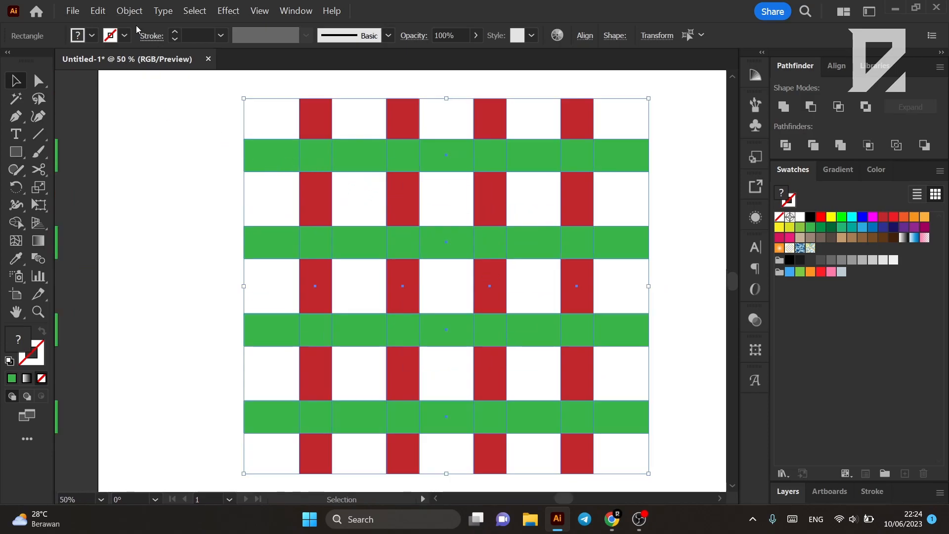
{"action": "left_click", "coordinate": [136, 8]}
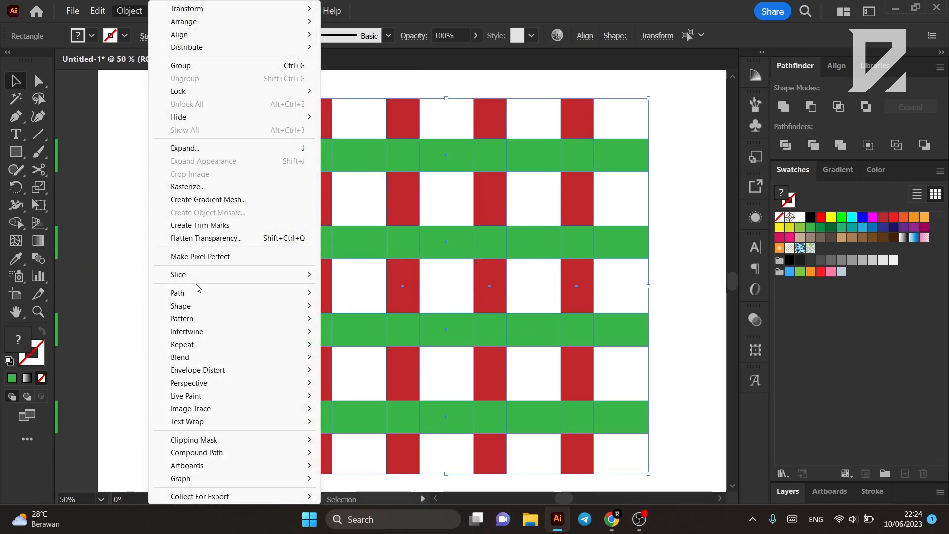
{"action": "mouse_move", "coordinate": [276, 332]}
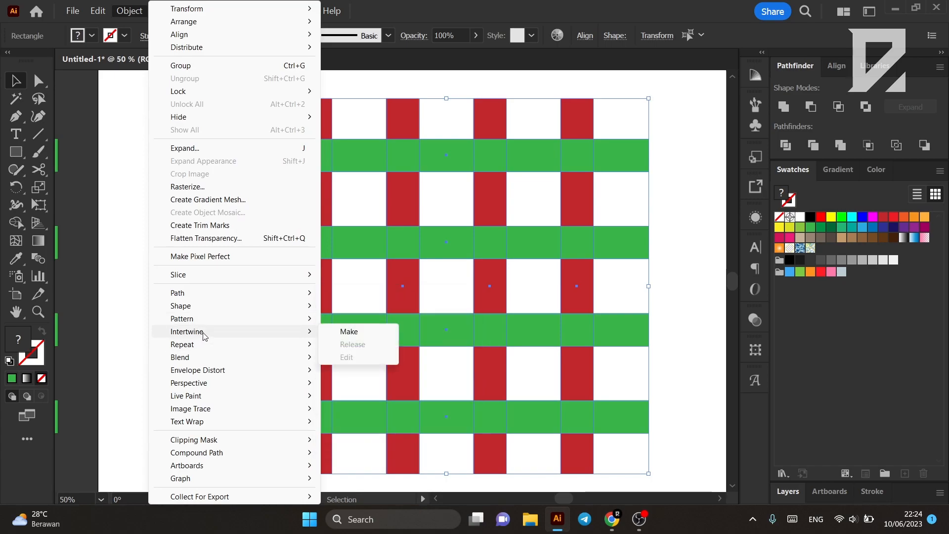
{"action": "left_click", "coordinate": [361, 333]}
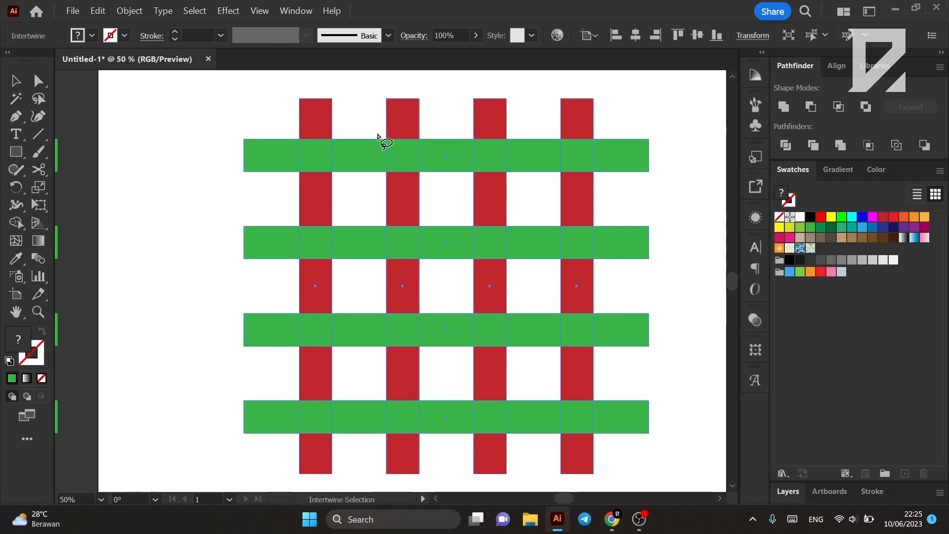
Lasso the top strip's overlaps with the second and fourth vertical strips to bring red in front there
{"action": "left_click_drag", "start_coordinate": [424, 133], "coordinate": [436, 154]}
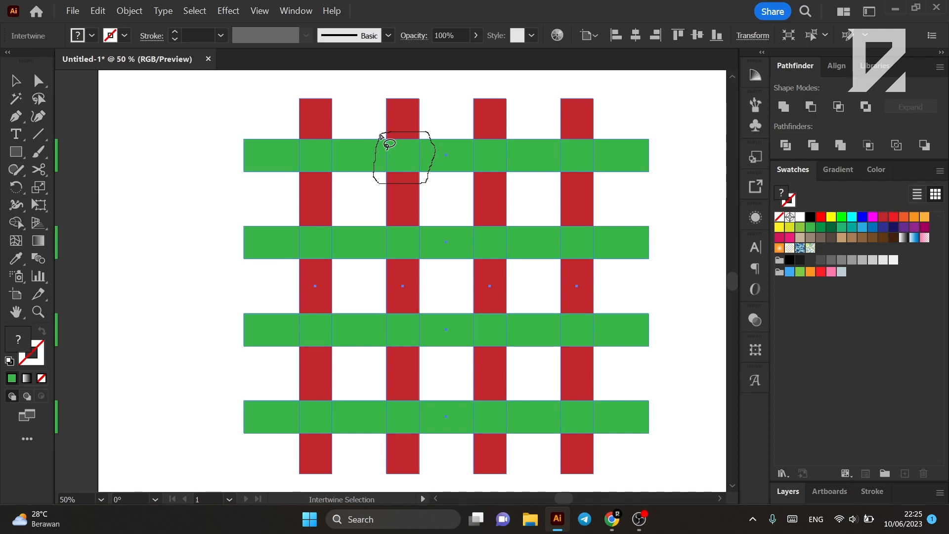
{"action": "left_click_drag", "start_coordinate": [381, 135], "coordinate": [379, 136]}
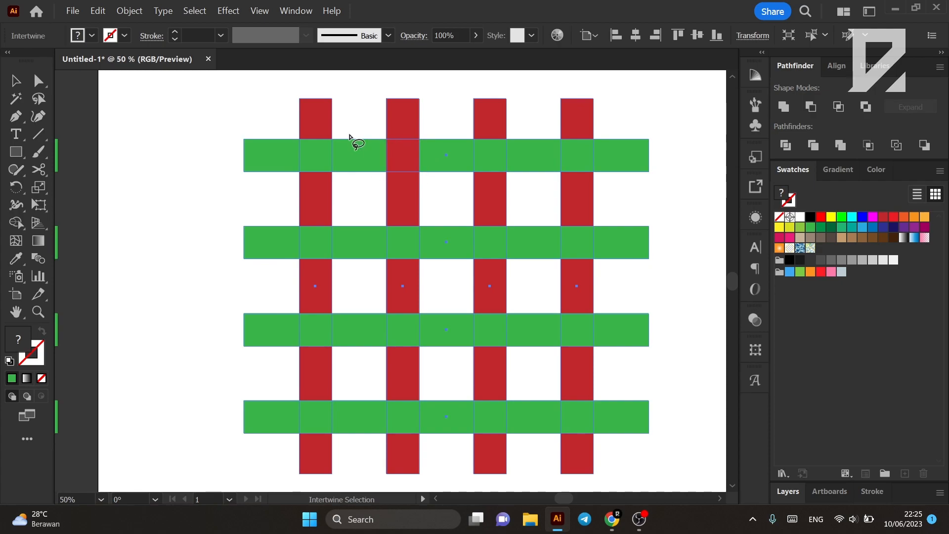
{"action": "left_click_drag", "start_coordinate": [553, 131], "coordinate": [600, 138]}
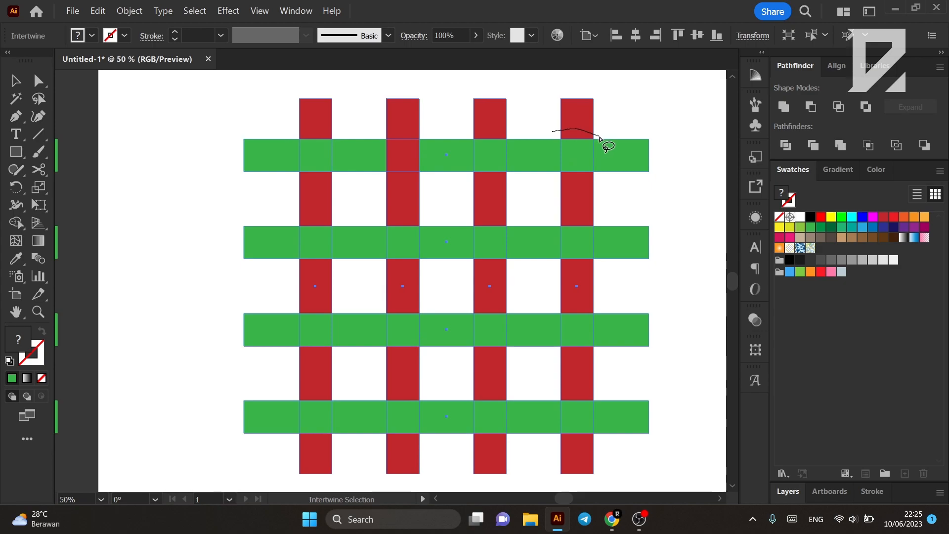
{"action": "mouse_move", "coordinate": [600, 175]}
{"action": "left_mouse_down"}
{"action": "mouse_move", "coordinate": [554, 178]}
{"action": "mouse_move", "coordinate": [556, 136]}
{"action": "left_mouse_up"}
{"action": "scroll", "coordinate": [495, 158], "scroll_direction": "down", "scroll_amount": 1}
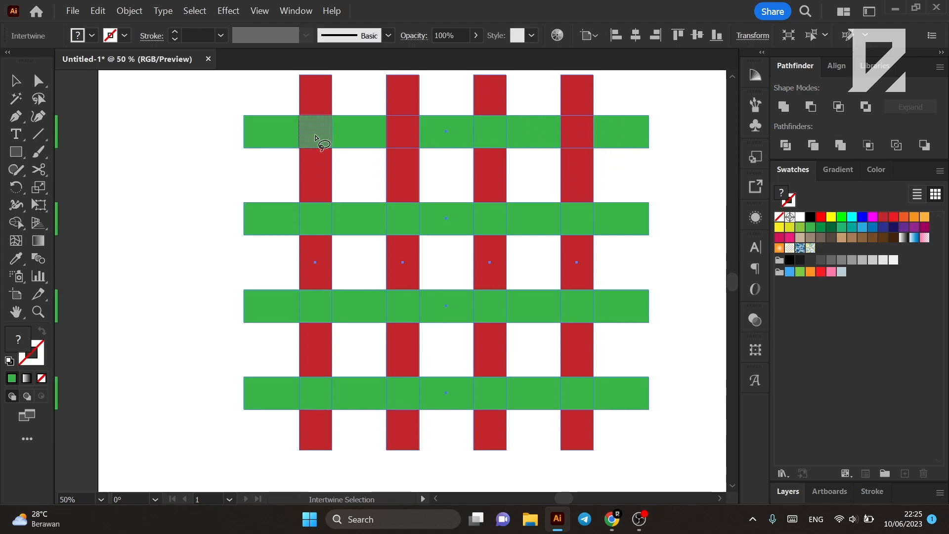
Lasso the second horizontal strip's overlaps with the first and third vertical strips to bring red in front
{"action": "scroll", "coordinate": [502, 123], "scroll_direction": "up", "scroll_amount": 1}
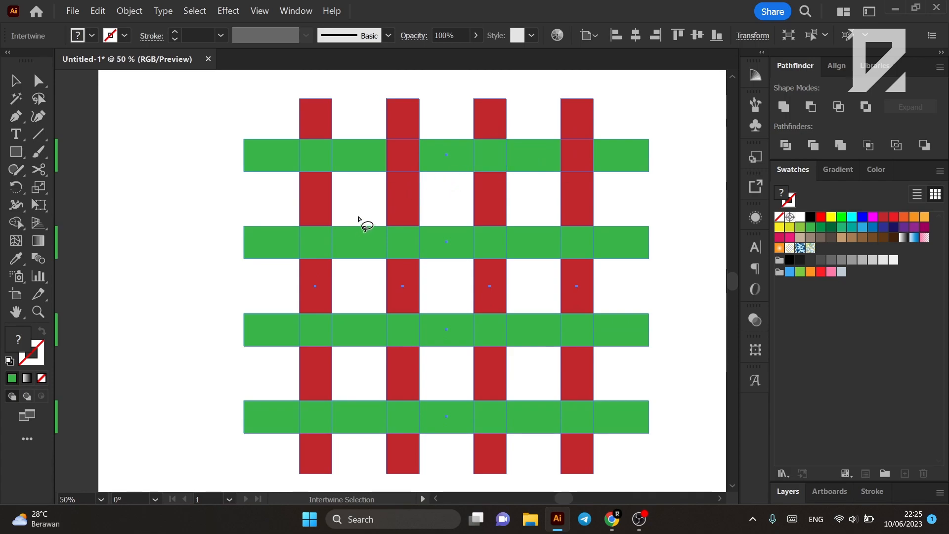
{"action": "mouse_move", "coordinate": [345, 218]}
{"action": "left_mouse_down"}
{"action": "mouse_move", "coordinate": [286, 245]}
{"action": "mouse_move", "coordinate": [300, 270]}
{"action": "mouse_move", "coordinate": [339, 256]}
{"action": "mouse_move", "coordinate": [346, 219]}
{"action": "left_mouse_up"}
{"action": "mouse_move", "coordinate": [524, 212]}
{"action": "left_mouse_down"}
{"action": "mouse_move", "coordinate": [478, 218]}
{"action": "mouse_move", "coordinate": [468, 255]}
{"action": "mouse_move", "coordinate": [514, 255]}
{"action": "mouse_move", "coordinate": [523, 216]}
{"action": "left_mouse_up"}
Lasso the third horizontal strip's overlaps with the fourth and second vertical strips to bring red in front
{"action": "scroll", "coordinate": [526, 218], "scroll_direction": "down", "scroll_amount": 1}
{"action": "mouse_move", "coordinate": [608, 288]}
{"action": "left_mouse_down"}
{"action": "mouse_move", "coordinate": [567, 278]}
{"action": "mouse_move", "coordinate": [543, 305]}
{"action": "mouse_move", "coordinate": [574, 334]}
{"action": "mouse_move", "coordinate": [602, 316]}
{"action": "mouse_move", "coordinate": [609, 288]}
{"action": "left_mouse_up"}
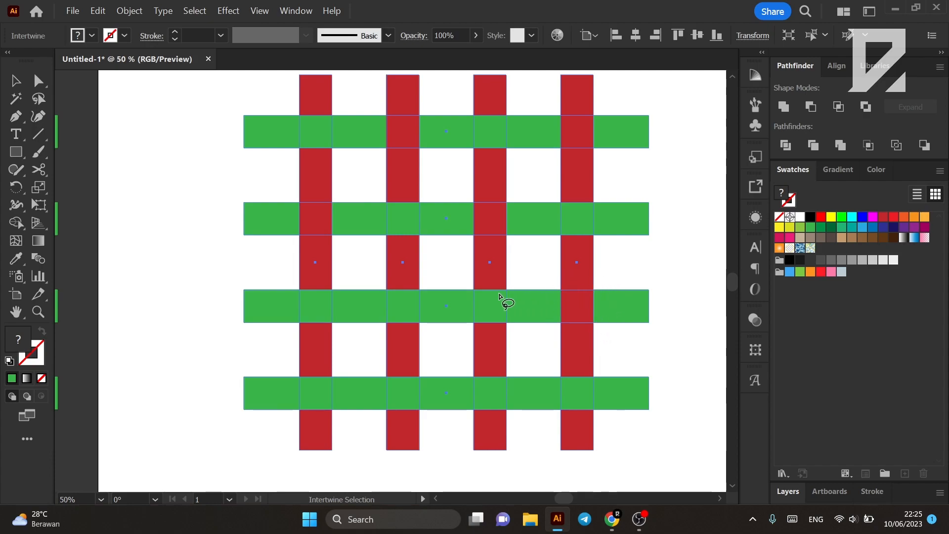
{"action": "mouse_move", "coordinate": [423, 273]}
{"action": "left_mouse_down"}
{"action": "mouse_move", "coordinate": [381, 312]}
{"action": "mouse_move", "coordinate": [438, 285]}
{"action": "mouse_move", "coordinate": [418, 287]}
{"action": "left_mouse_up"}
{"action": "scroll", "coordinate": [334, 283], "scroll_direction": "down", "scroll_amount": 1}
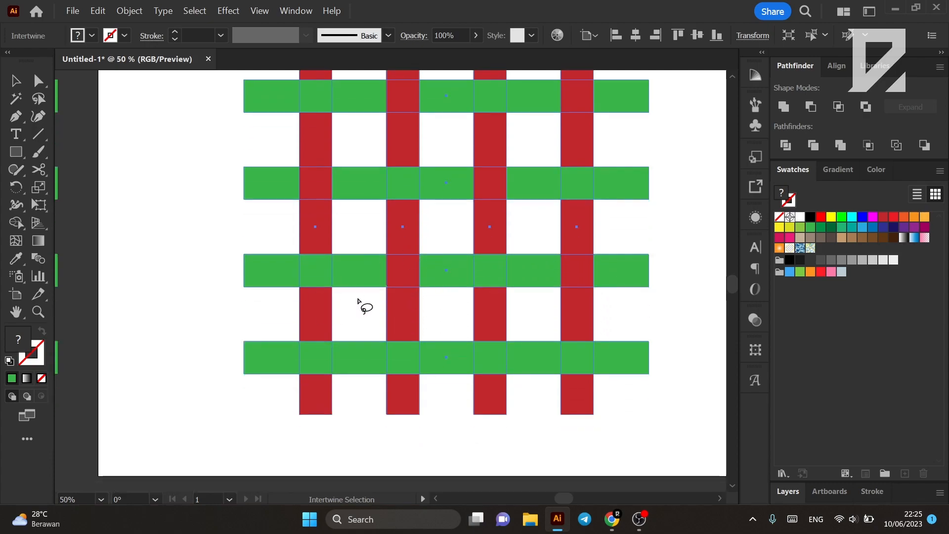
Lasso around the bottom strip's entire overlap with the first vertical strip to bring red in front there
{"action": "mouse_move", "coordinate": [349, 328]}
{"action": "left_mouse_down"}
{"action": "mouse_move", "coordinate": [307, 385]}
{"action": "mouse_move", "coordinate": [356, 364]}
{"action": "mouse_move", "coordinate": [349, 333]}
{"action": "left_mouse_up"}
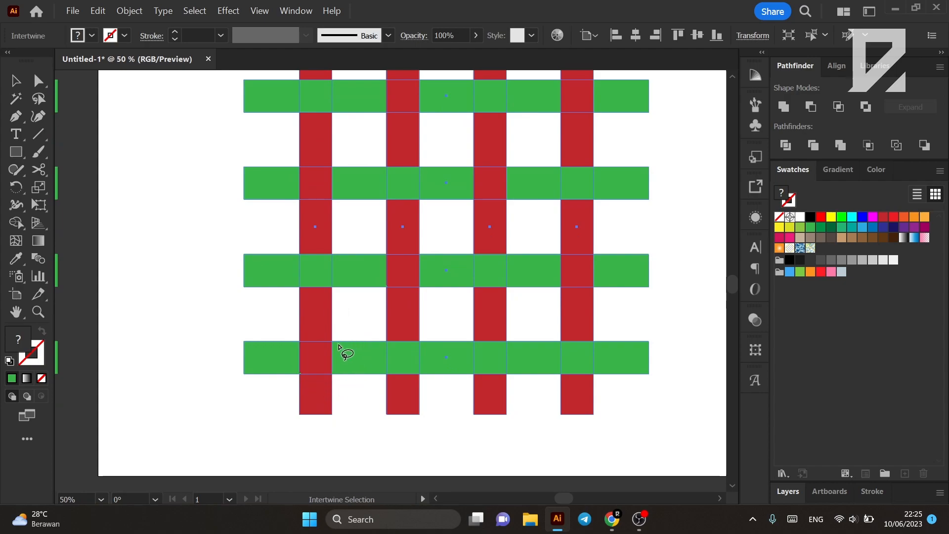
{"action": "scroll", "coordinate": [324, 381], "scroll_direction": "up", "scroll_amount": 4}
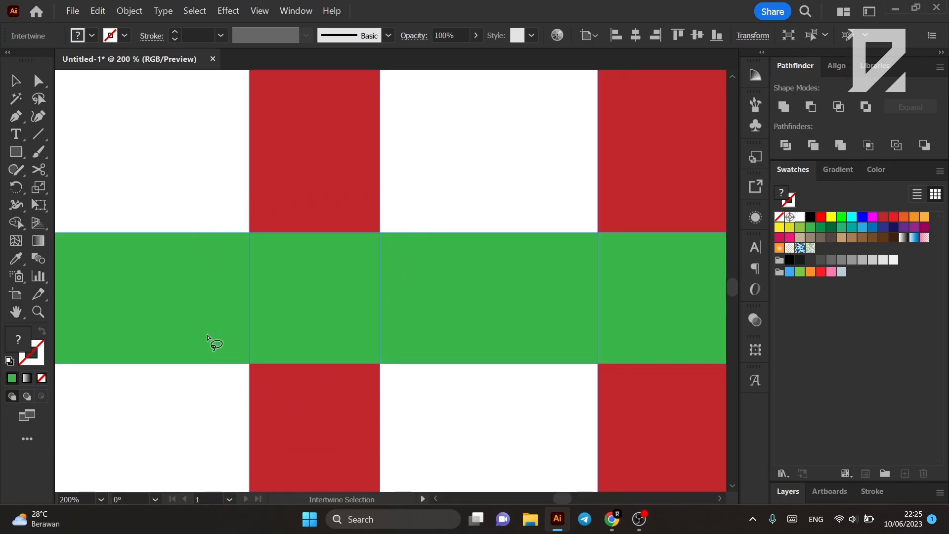
{"action": "mouse_move", "coordinate": [436, 157]}
{"action": "left_mouse_down"}
{"action": "mouse_move", "coordinate": [365, 182]}
{"action": "mouse_move", "coordinate": [303, 324]}
{"action": "mouse_move", "coordinate": [494, 277]}
{"action": "mouse_move", "coordinate": [449, 139]}
{"action": "left_mouse_up"}
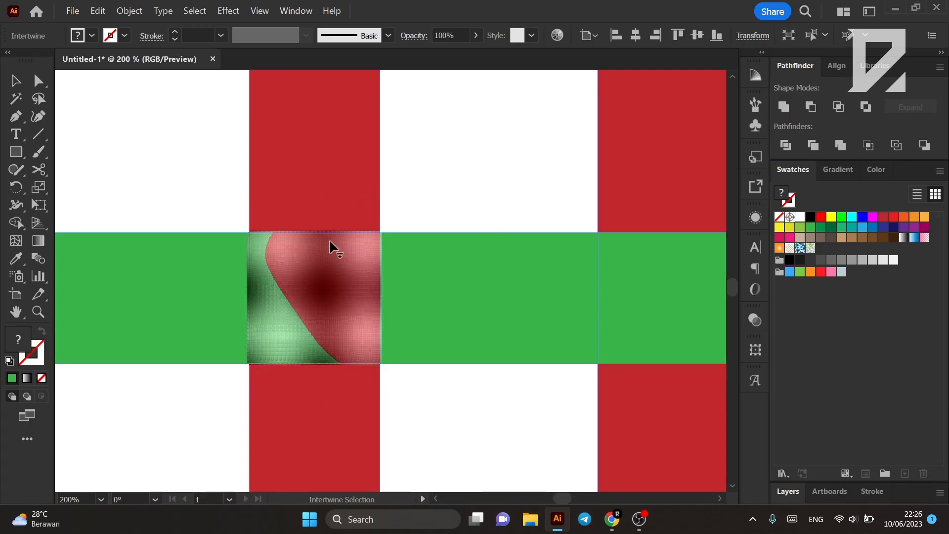
{"action": "left_click", "coordinate": [292, 281]}
{"action": "mouse_move", "coordinate": [444, 196]}
{"action": "left_mouse_down"}
{"action": "mouse_move", "coordinate": [336, 191]}
{"action": "mouse_move", "coordinate": [242, 235]}
{"action": "mouse_move", "coordinate": [219, 266]}
{"action": "mouse_move", "coordinate": [245, 372]}
{"action": "left_mouse_up"}
{"action": "mouse_move", "coordinate": [424, 194]}
{"action": "left_mouse_down"}
{"action": "mouse_move", "coordinate": [177, 218]}
{"action": "mouse_move", "coordinate": [208, 359]}
{"action": "mouse_move", "coordinate": [300, 398]}
{"action": "mouse_move", "coordinate": [397, 373]}
{"action": "mouse_move", "coordinate": [419, 303]}
{"action": "mouse_move", "coordinate": [426, 199]}
{"action": "left_mouse_up"}
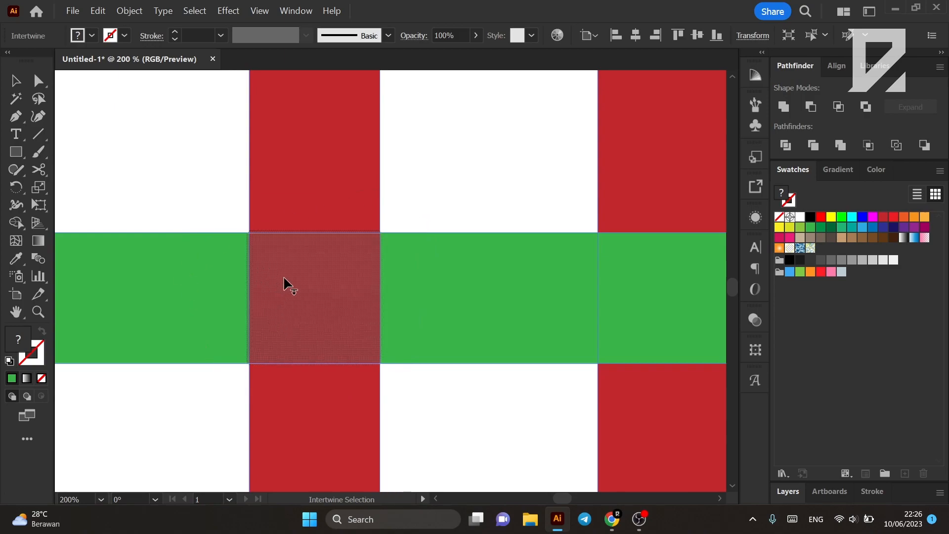
{"action": "scroll", "coordinate": [274, 279], "scroll_direction": "down", "scroll_amount": 3}
{"action": "scroll", "coordinate": [416, 280], "scroll_direction": "up", "scroll_amount": 3}
{"action": "mouse_move", "coordinate": [297, 215]}
{"action": "left_mouse_down"}
{"action": "mouse_move", "coordinate": [459, 201]}
{"action": "mouse_move", "coordinate": [487, 300]}
{"action": "mouse_move", "coordinate": [430, 390]}
{"action": "mouse_move", "coordinate": [332, 402]}
{"action": "mouse_move", "coordinate": [279, 369]}
{"action": "mouse_move", "coordinate": [299, 215]}
{"action": "left_mouse_up"}
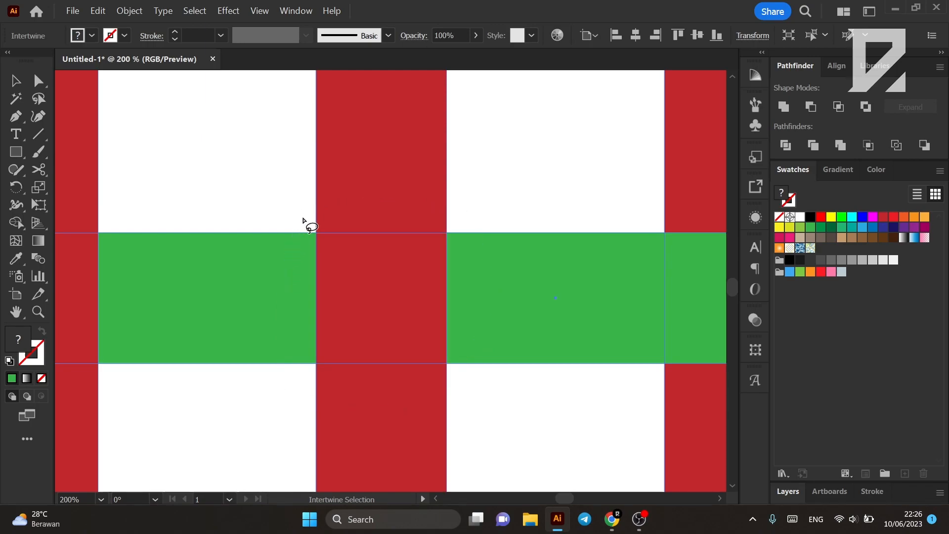
{"action": "scroll", "coordinate": [303, 220], "scroll_direction": "down", "scroll_amount": 2}
{"action": "left_click", "coordinate": [356, 253]}
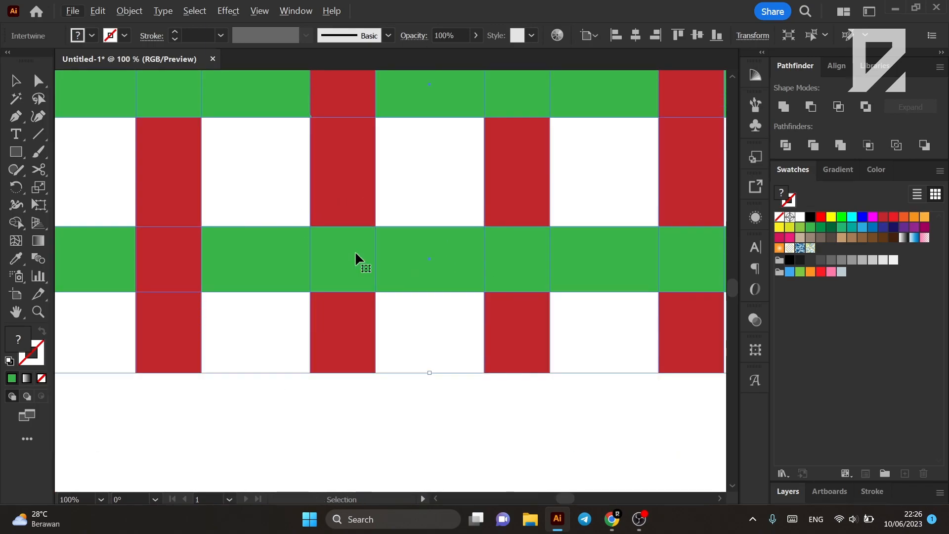
Lasso the bottom strip's overlap with the third vertical strip to bring red in front there
{"action": "scroll", "coordinate": [301, 265], "scroll_direction": "down", "scroll_amount": 1}
{"action": "key", "text": "super"}
{"action": "key", "text": "super"}
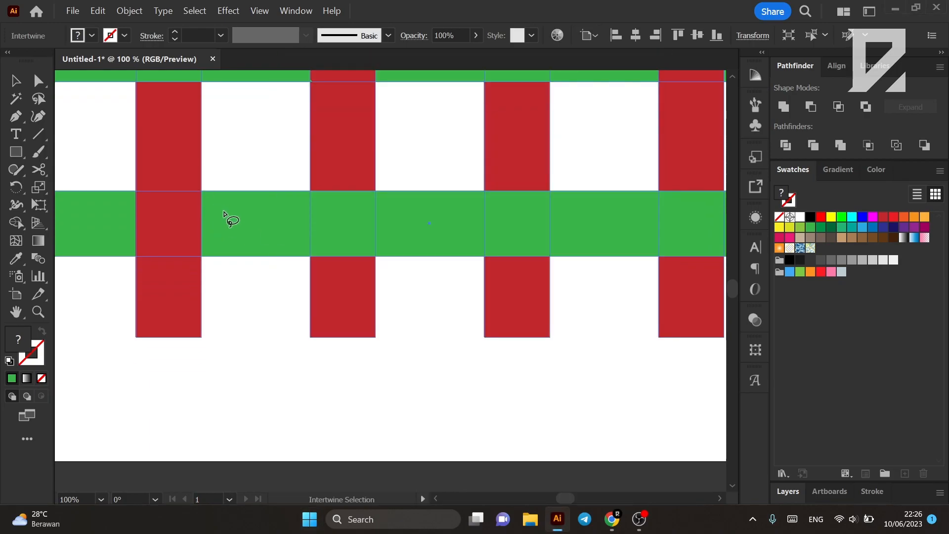
{"action": "scroll", "coordinate": [297, 233], "scroll_direction": "down", "scroll_amount": 3, "text": "alt"}
{"action": "scroll", "coordinate": [308, 233], "scroll_direction": "up", "scroll_amount": 1, "text": "alt"}
{"action": "scroll", "coordinate": [346, 233], "scroll_direction": "up", "scroll_amount": 1}
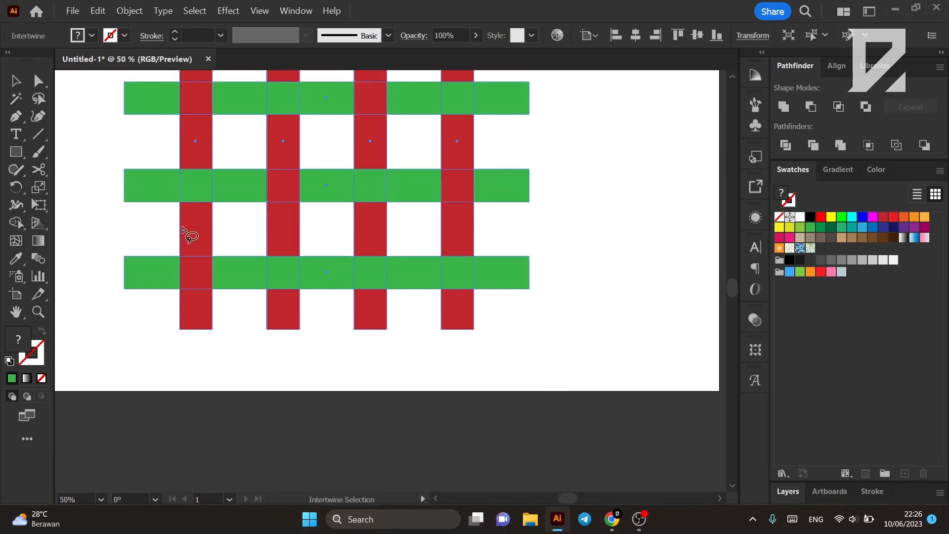
{"action": "scroll", "coordinate": [326, 248], "scroll_direction": "up", "scroll_amount": 2, "text": "alt"}
{"action": "scroll", "coordinate": [349, 257], "scroll_direction": "up", "scroll_amount": 1}
{"action": "mouse_move", "coordinate": [345, 253]}
{"action": "left_mouse_down"}
{"action": "mouse_move", "coordinate": [468, 256]}
{"action": "mouse_move", "coordinate": [482, 338]}
{"action": "mouse_move", "coordinate": [447, 375]}
{"action": "mouse_move", "coordinate": [370, 375]}
{"action": "mouse_move", "coordinate": [350, 324]}
{"action": "mouse_move", "coordinate": [343, 262]}
{"action": "left_mouse_up"}
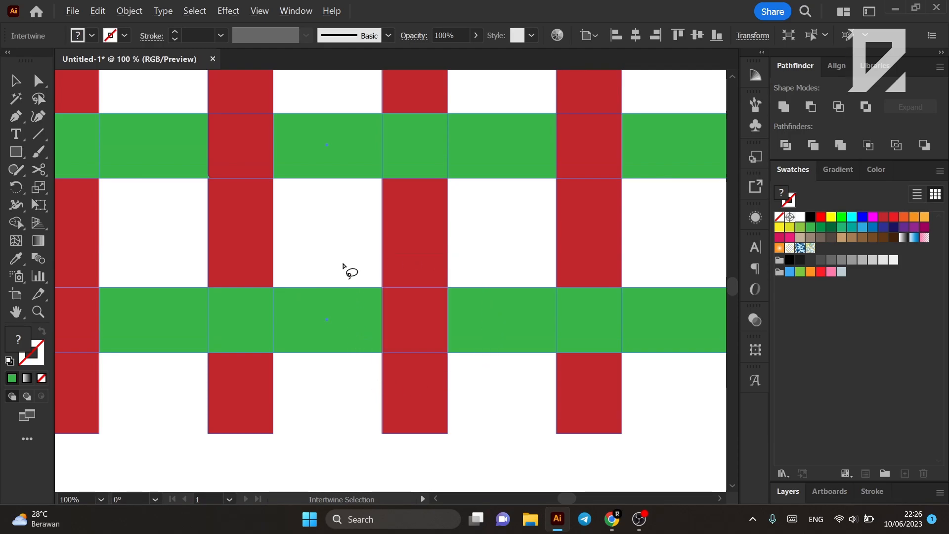
End the Intertwine overlap editing with the Selection tool and deselect the finished woven grid
{"action": "scroll", "coordinate": [343, 263], "scroll_direction": "down", "scroll_amount": 3, "text": "alt"}
{"action": "scroll", "coordinate": [388, 291], "scroll_direction": "up", "scroll_amount": 2, "text": "alt"}
{"action": "scroll", "coordinate": [390, 303], "scroll_direction": "up", "scroll_amount": 1}
{"action": "scroll", "coordinate": [430, 293], "scroll_direction": "down", "scroll_amount": 1, "text": "alt"}
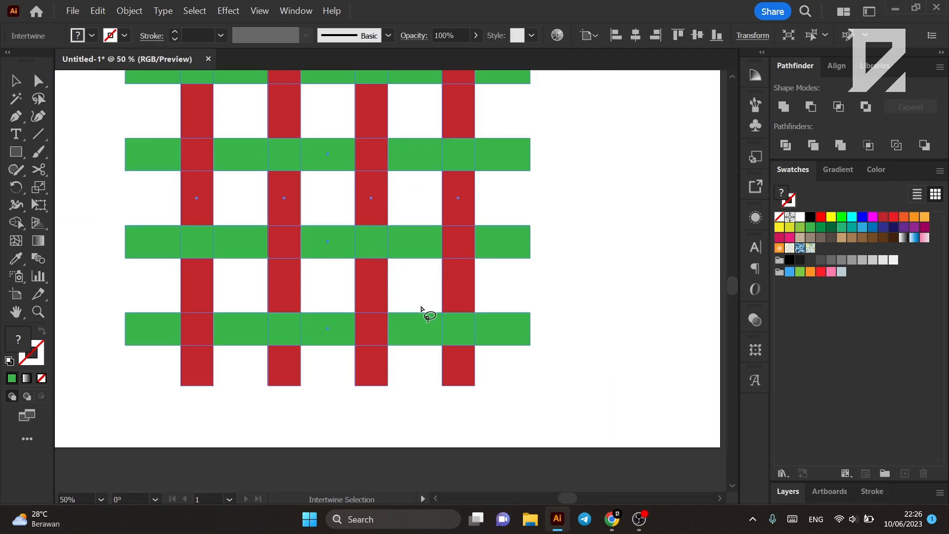
{"action": "scroll", "coordinate": [421, 308], "scroll_direction": "up", "scroll_amount": 1}
{"action": "left_click", "coordinate": [14, 79]}
{"action": "scroll", "coordinate": [553, 236], "scroll_direction": "down", "scroll_amount": 2, "text": "alt"}
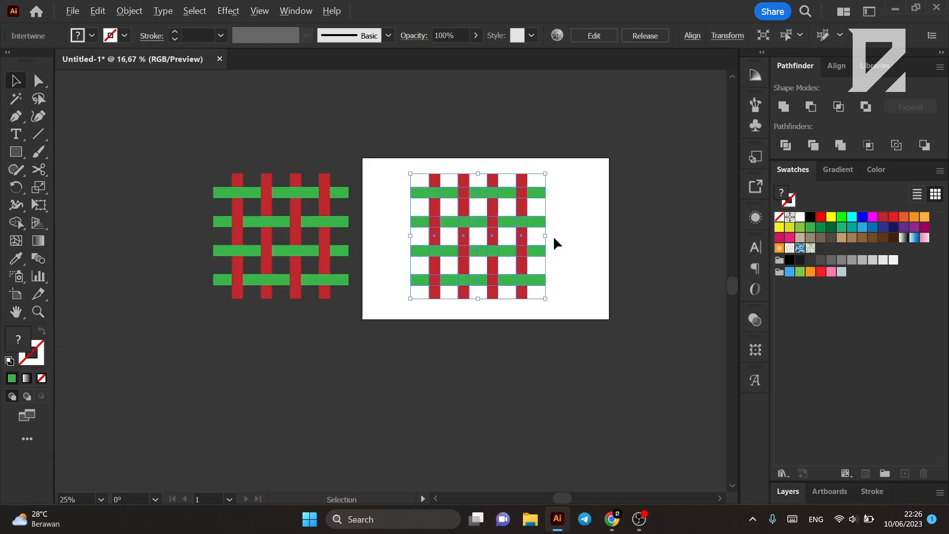
{"action": "left_click", "coordinate": [580, 263]}
{"action": "scroll", "coordinate": [350, 396], "scroll_direction": "up", "scroll_amount": 1}
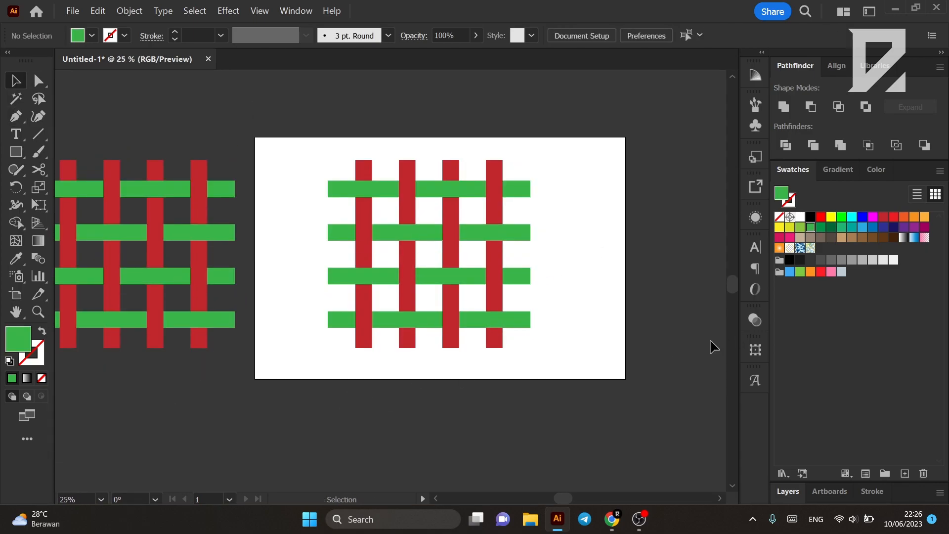
{"action": "scroll", "coordinate": [466, 345], "scroll_direction": "down", "scroll_amount": 2, "text": "alt"}
{"action": "scroll", "coordinate": [442, 349], "scroll_direction": "up", "scroll_amount": 2, "text": "alt"}
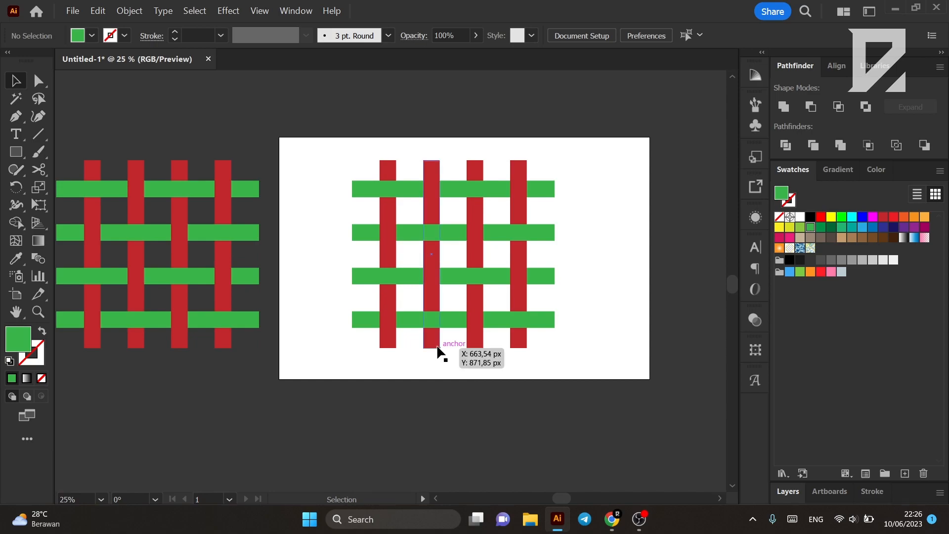
Move the whole Intertwine object slightly down and to the left on the artboard
{"action": "left_click", "coordinate": [423, 266]}
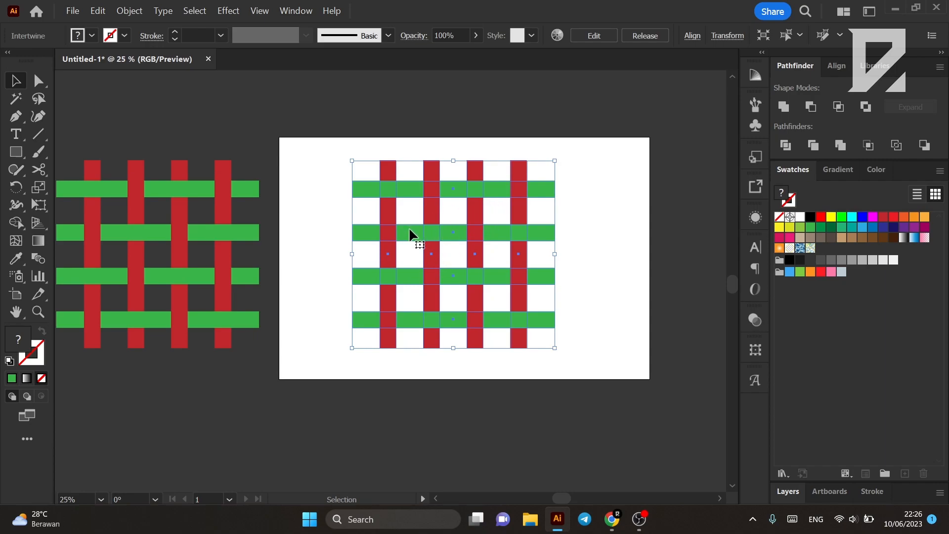
{"action": "left_click_drag", "start_coordinate": [481, 186], "coordinate": [479, 191]}
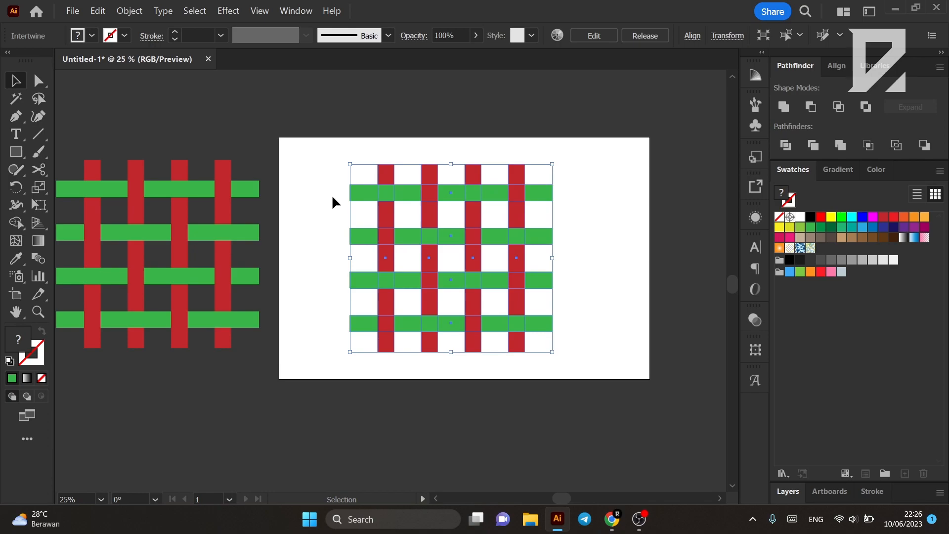
Isolate the Intertwine object, try moving its top green strip up and to the left, undo the move and exit isolation
{"action": "double_click", "coordinate": [374, 190]}
{"action": "left_click", "coordinate": [423, 194]}
{"action": "left_click", "coordinate": [402, 193]}
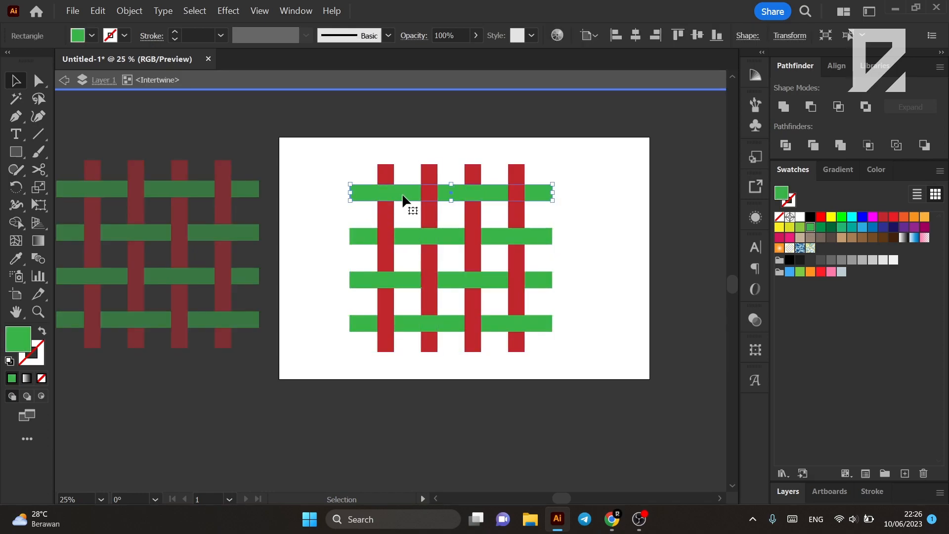
{"action": "left_click_drag", "start_coordinate": [406, 196], "coordinate": [332, 188]}
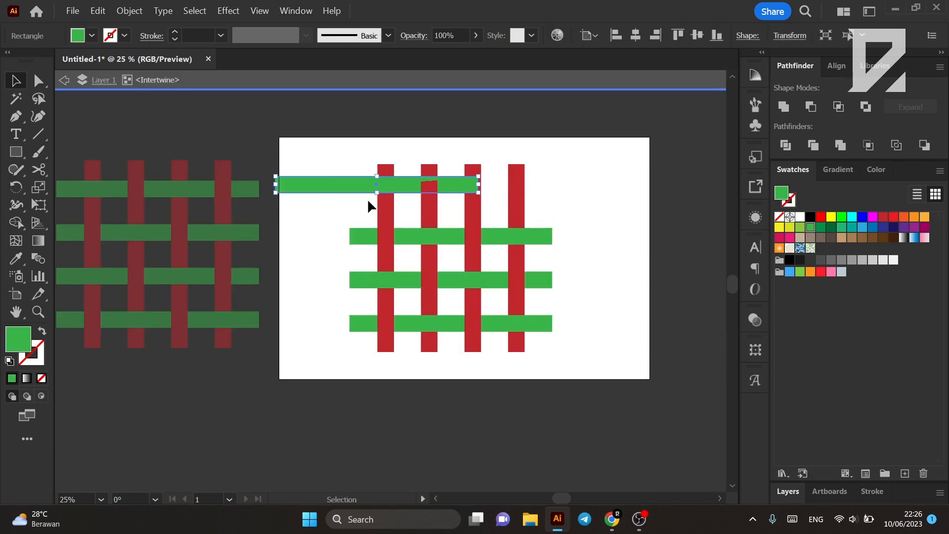
{"action": "key", "text": "ctrl+z"}
{"action": "double_click", "coordinate": [588, 199]}
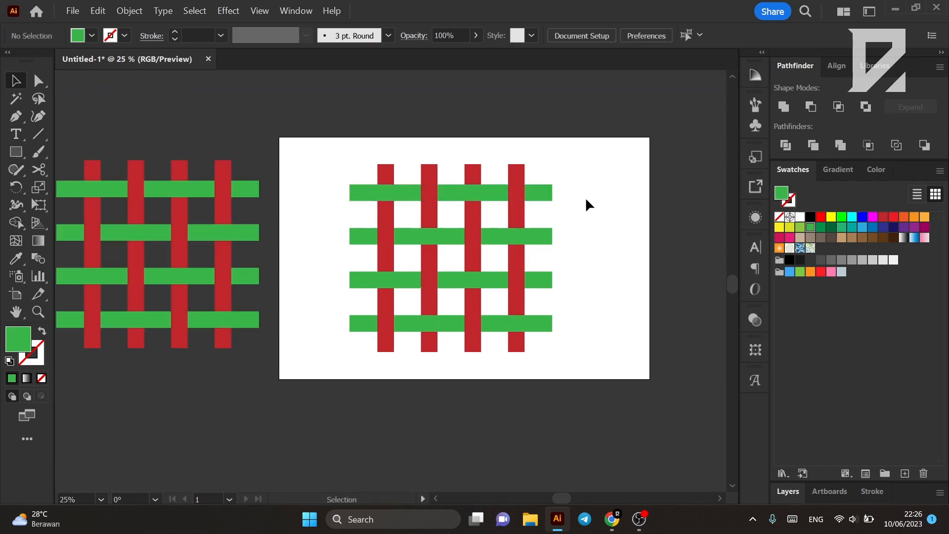
Reopen the Intertwine object for overlap editing and leave the editing again
{"action": "left_click", "coordinate": [459, 242]}
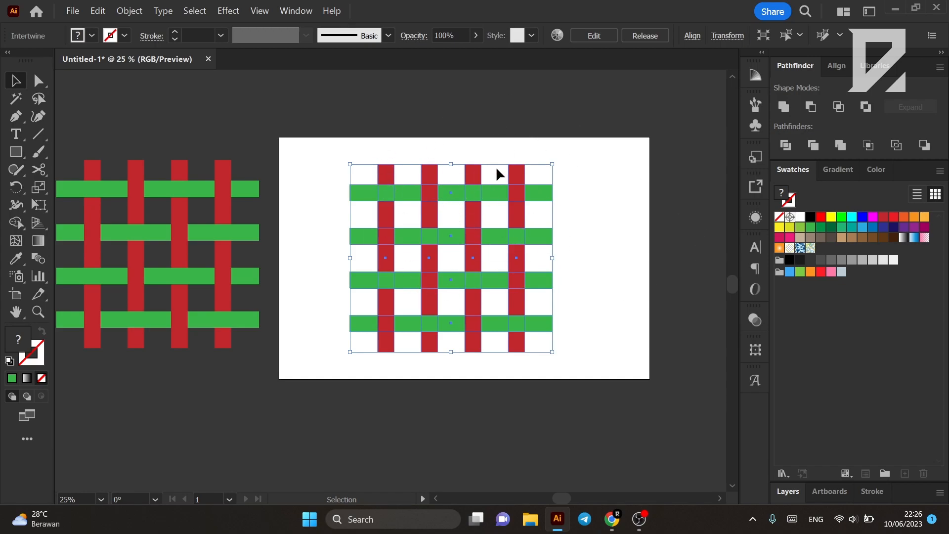
{"action": "left_click", "coordinate": [599, 35]}
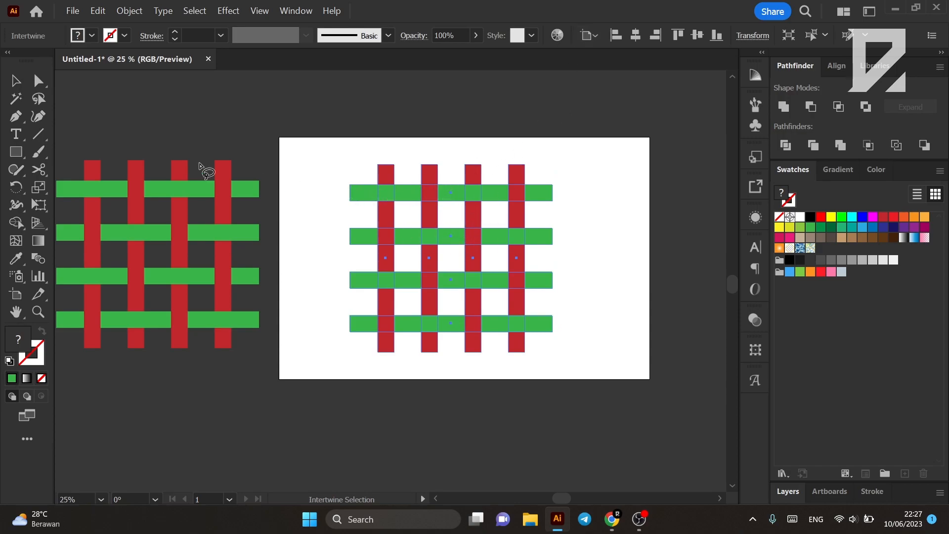
{"action": "left_click", "coordinate": [19, 87]}
Release the Intertwine object on the artboard and undo the release
{"action": "left_click", "coordinate": [431, 217]}
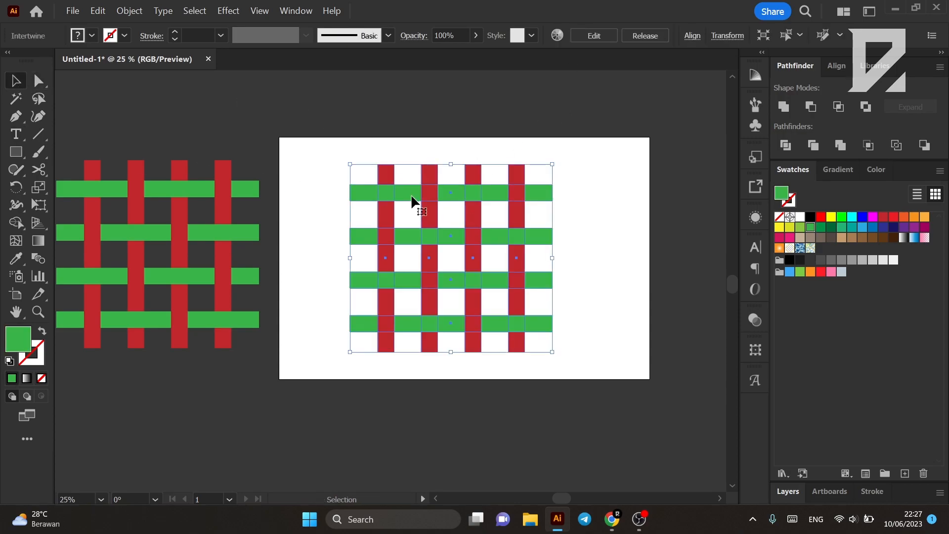
{"action": "left_click", "coordinate": [644, 37]}
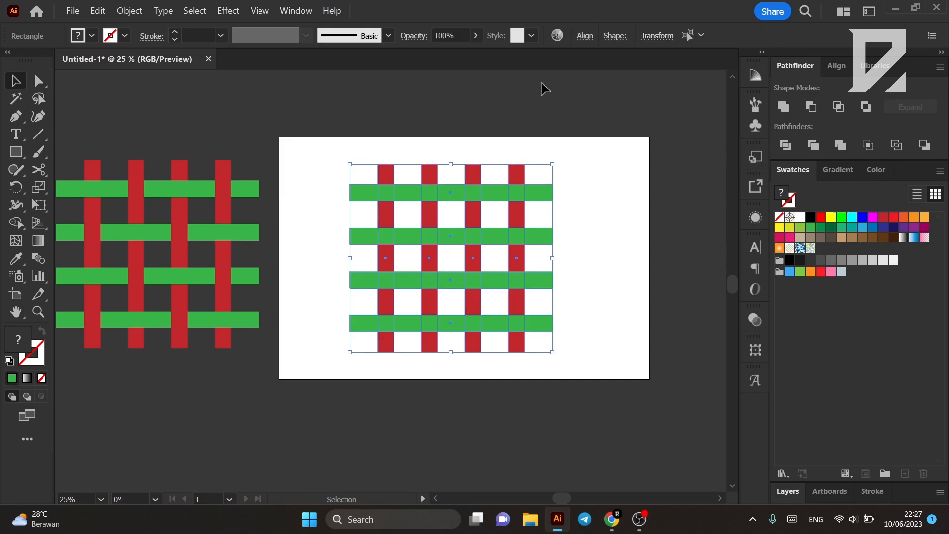
{"action": "key", "text": "ctrl+z"}
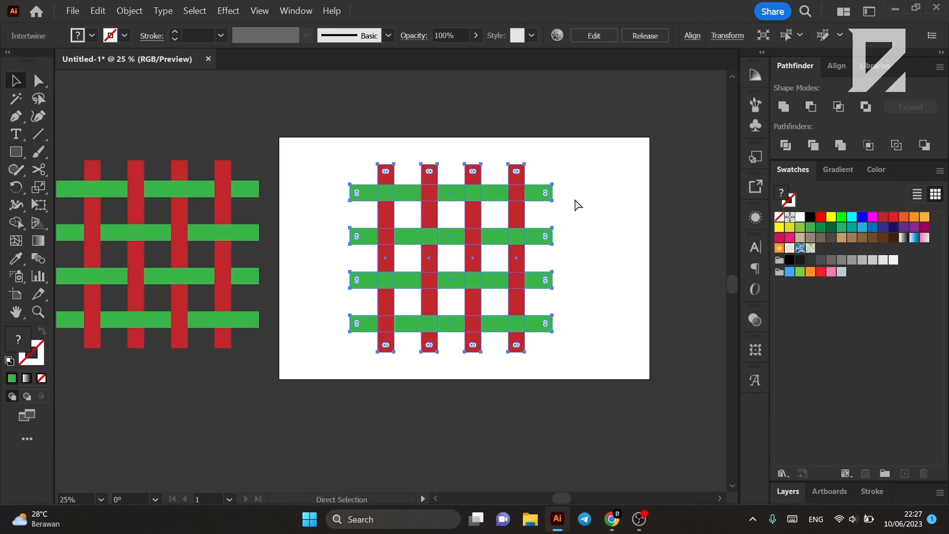
Examine the overlaps of the Intertwine weave and compare them with the divided grid beside the artboard
{"action": "left_click", "coordinate": [575, 202]}
{"action": "scroll", "coordinate": [526, 220], "scroll_direction": "up", "scroll_amount": 3}
{"action": "left_click", "coordinate": [546, 170]}
{"action": "scroll", "coordinate": [505, 192], "scroll_direction": "down", "scroll_amount": 2}
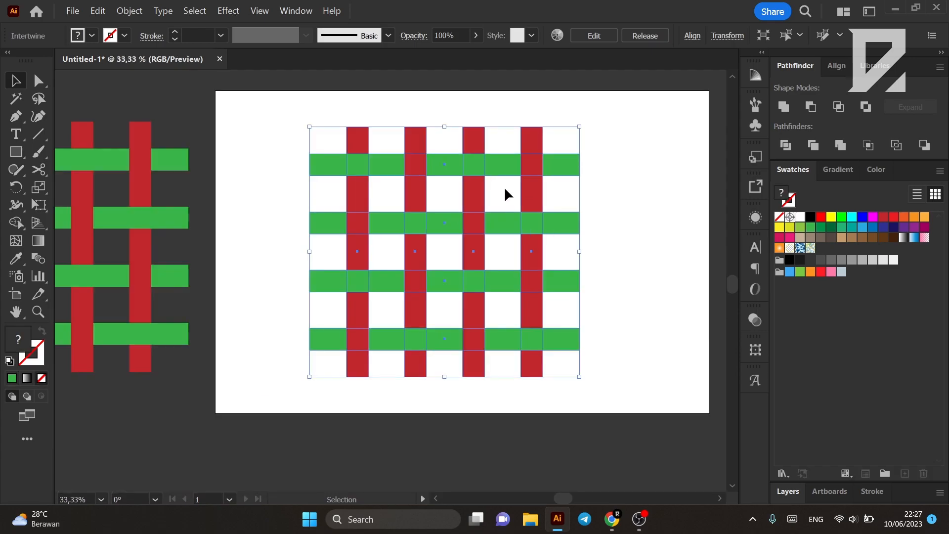
{"action": "scroll", "coordinate": [504, 193], "scroll_direction": "up", "scroll_amount": 1}
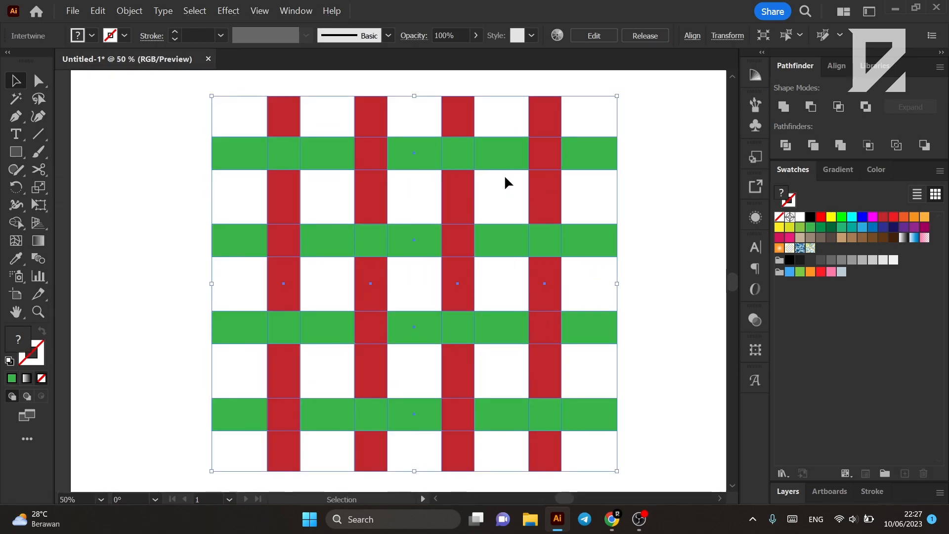
{"action": "scroll", "coordinate": [409, 185], "scroll_direction": "down", "scroll_amount": 1}
{"action": "scroll", "coordinate": [468, 192], "scroll_direction": "down", "scroll_amount": 2}
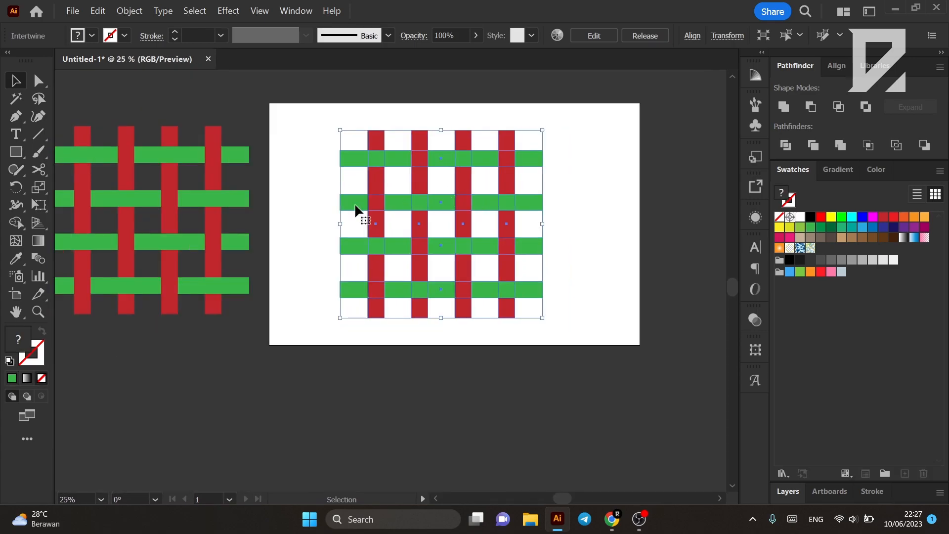
{"action": "left_click", "coordinate": [173, 184]}
{"action": "scroll", "coordinate": [171, 182], "scroll_direction": "up", "scroll_amount": 3}
{"action": "left_click", "coordinate": [160, 247]}
{"action": "left_click", "coordinate": [173, 267]}
{"action": "scroll", "coordinate": [223, 241], "scroll_direction": "down", "scroll_amount": 2}
Expand the Intertwine weave on the artboard with Object and Fill enabled
{"action": "left_click", "coordinate": [583, 237]}
{"action": "scroll", "coordinate": [603, 234], "scroll_direction": "up", "scroll_amount": 2}
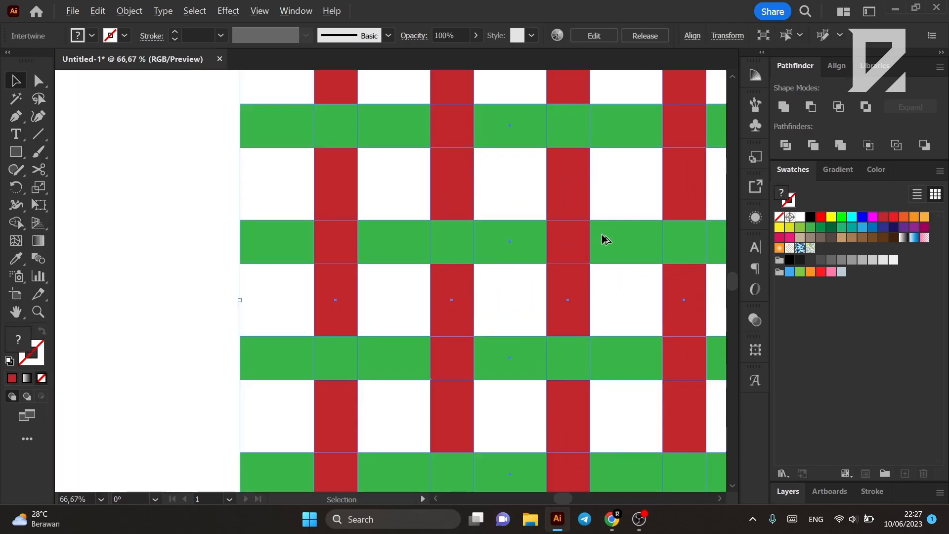
{"action": "scroll", "coordinate": [447, 236], "scroll_direction": "down", "scroll_amount": 2}
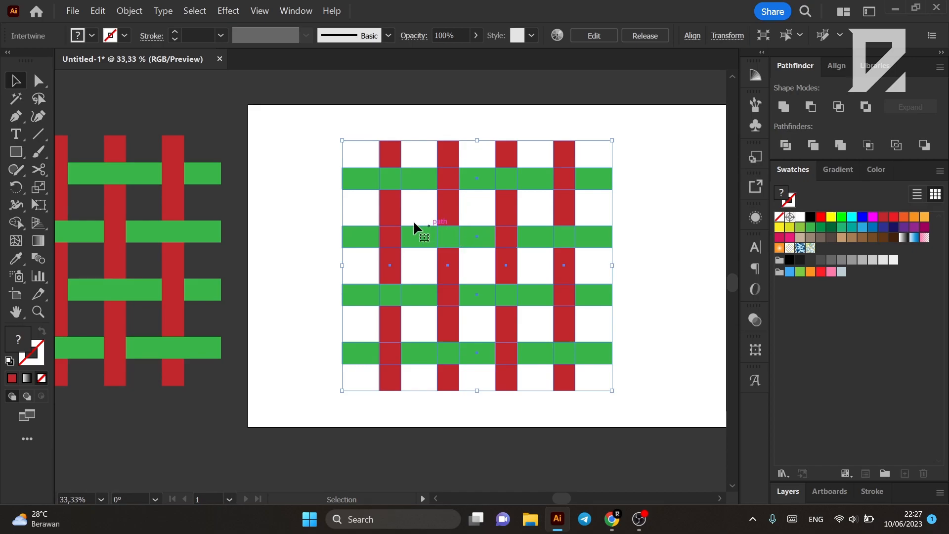
{"action": "left_click", "coordinate": [128, 11]}
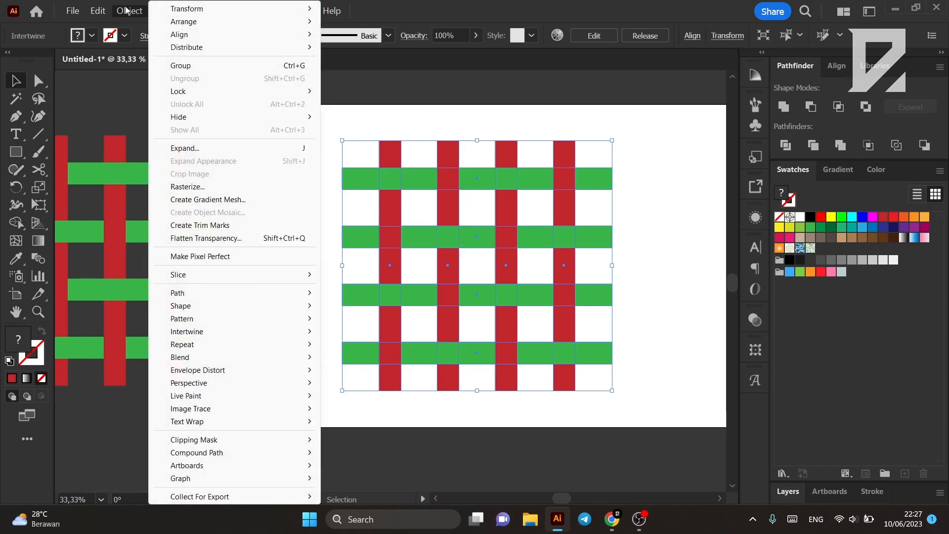
{"action": "left_click", "coordinate": [554, 193]}
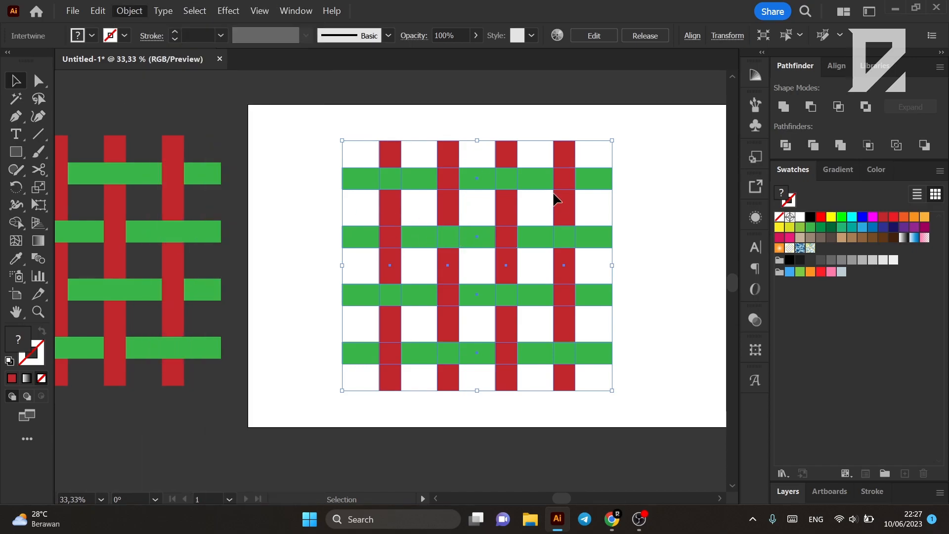
{"action": "left_click", "coordinate": [130, 11]}
{"action": "left_click", "coordinate": [198, 148]}
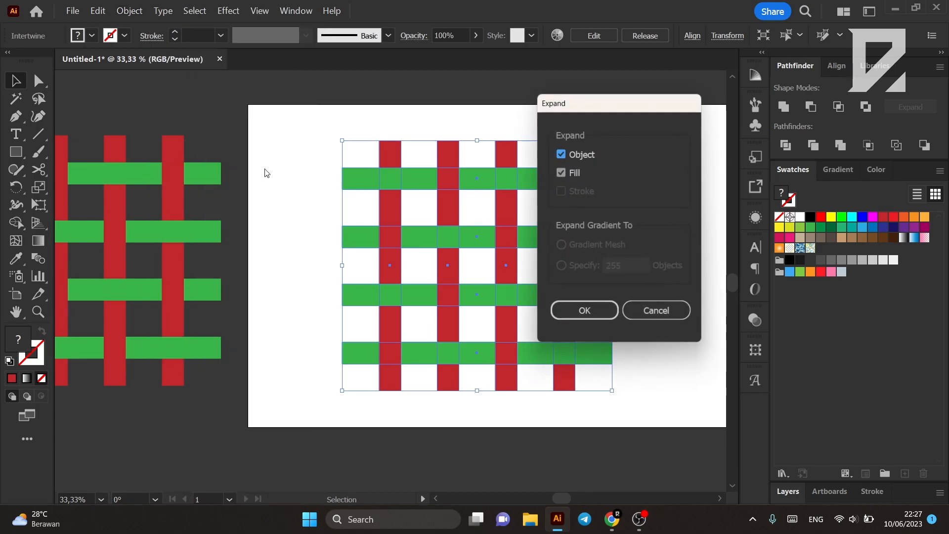
{"action": "left_click", "coordinate": [585, 310]}
{"action": "left_click", "coordinate": [653, 216]}
Ungroup the expanded weave and move the clip group on its top green strip down onto the second horizontal strip
{"action": "left_click", "coordinate": [526, 186]}
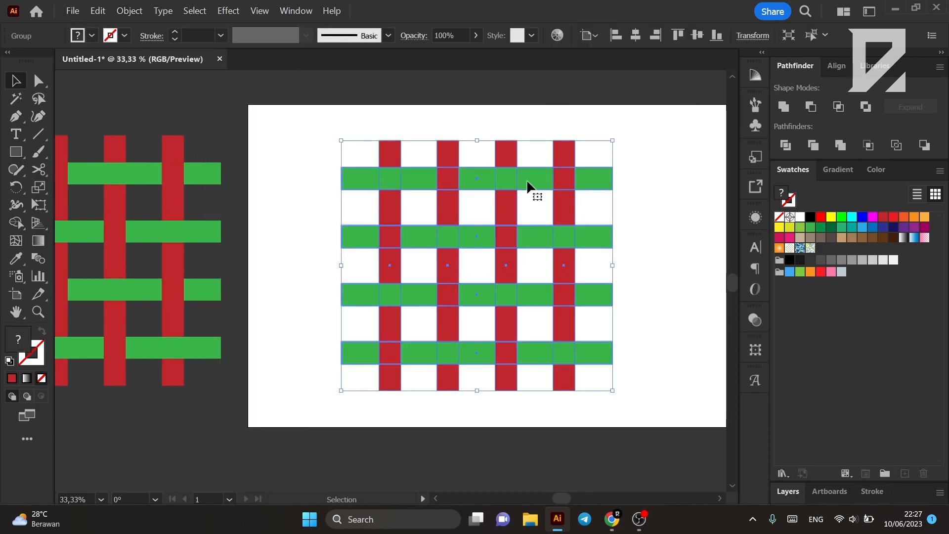
{"action": "left_click", "coordinate": [130, 11]}
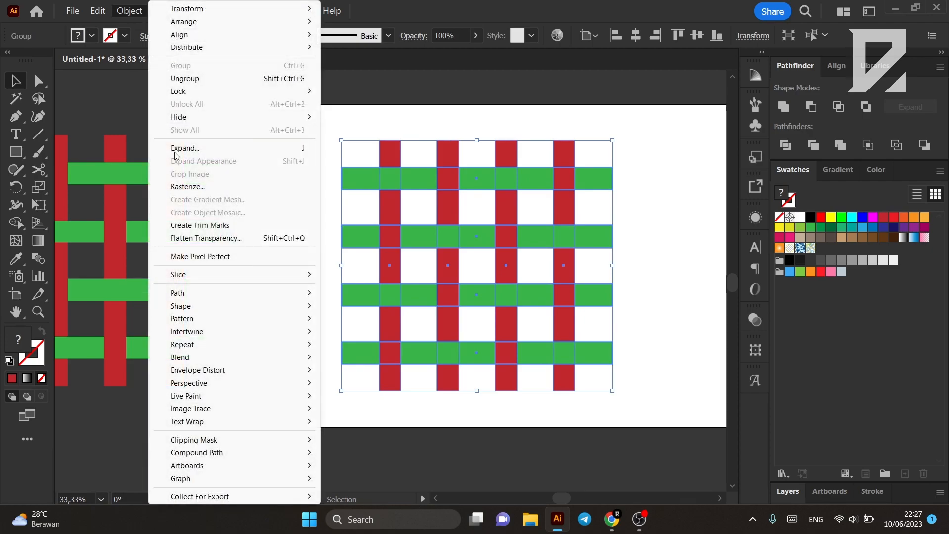
{"action": "left_click", "coordinate": [662, 177]}
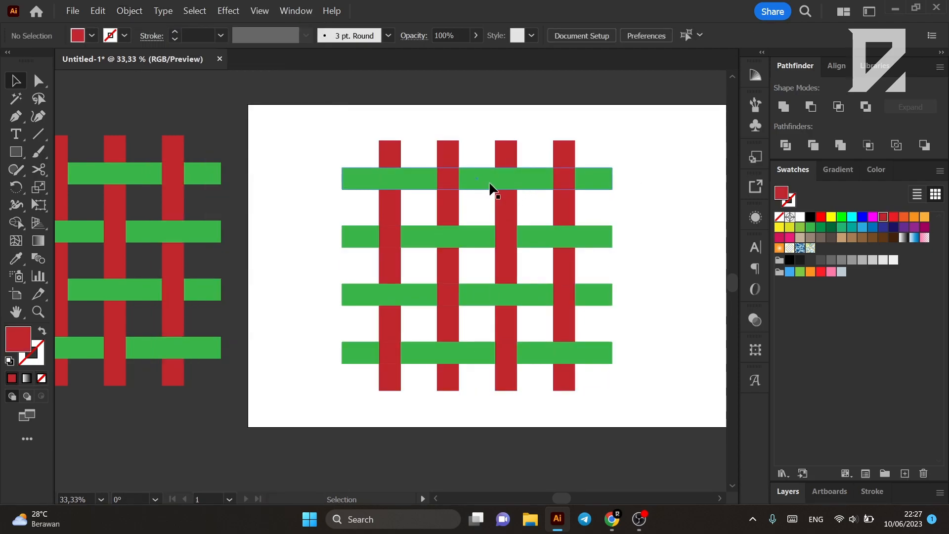
{"action": "left_click", "coordinate": [528, 174]}
{"action": "right_click", "coordinate": [531, 171]}
{"action": "left_click", "coordinate": [586, 329]}
{"action": "left_click", "coordinate": [639, 243]}
{"action": "left_click", "coordinate": [545, 179]}
{"action": "left_click_drag", "start_coordinate": [505, 178], "coordinate": [496, 226]}
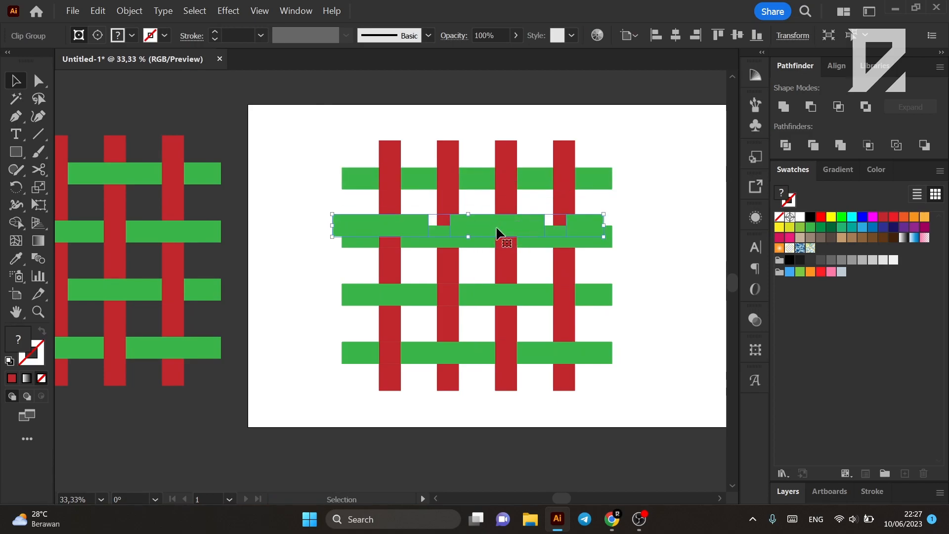
Undo the last move of the green clip group so it is back on the top strip
{"action": "key", "text": "ctrl+z"}
{"action": "scroll", "coordinate": [480, 181], "scroll_direction": "up", "scroll_amount": 3}
{"action": "scroll", "coordinate": [480, 181], "scroll_direction": "down", "scroll_amount": 2}
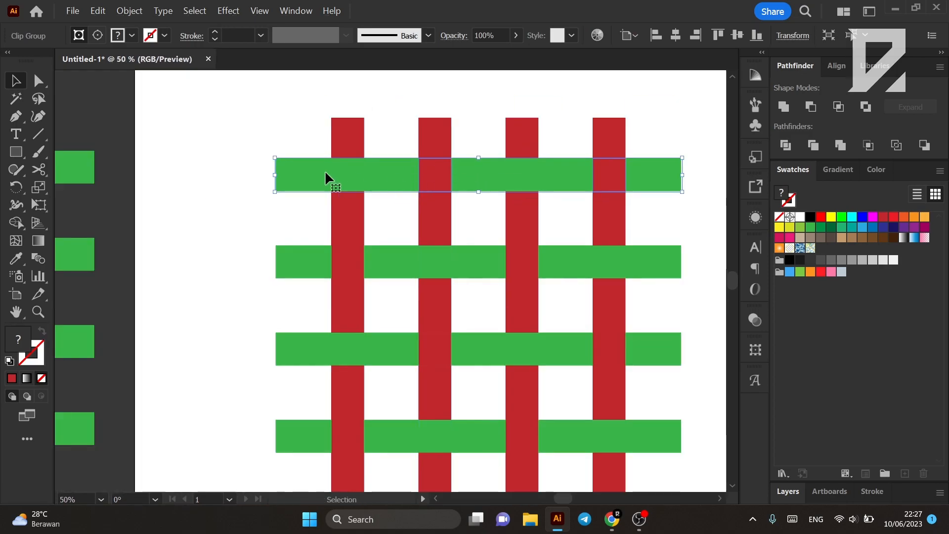
Pull the second red strip and the second green strip's clip group out of the weave, undoing each move, and deselect everything
{"action": "left_click_drag", "start_coordinate": [434, 138], "coordinate": [229, 144]}
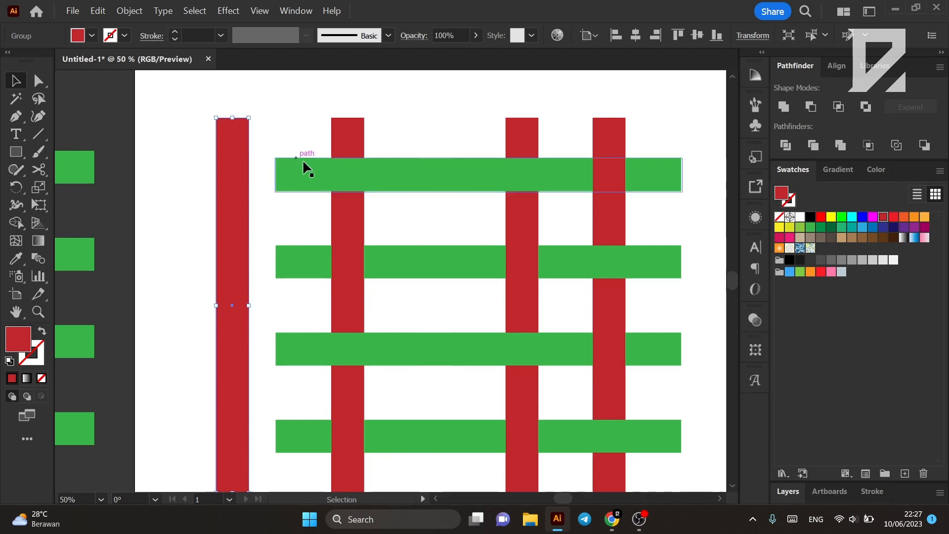
{"action": "key", "text": "ctrl+z"}
{"action": "left_click_drag", "start_coordinate": [397, 261], "coordinate": [246, 229]}
{"action": "key", "text": "ctrl+z"}
{"action": "left_click_drag", "start_coordinate": [350, 265], "coordinate": [358, 309]}
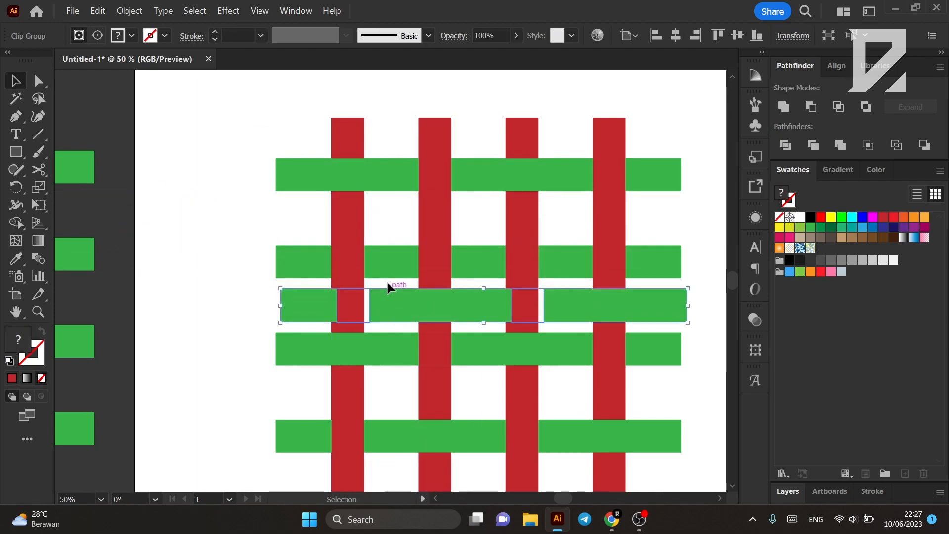
{"action": "left_click", "coordinate": [386, 275]}
{"action": "key", "text": "ctrl+z"}
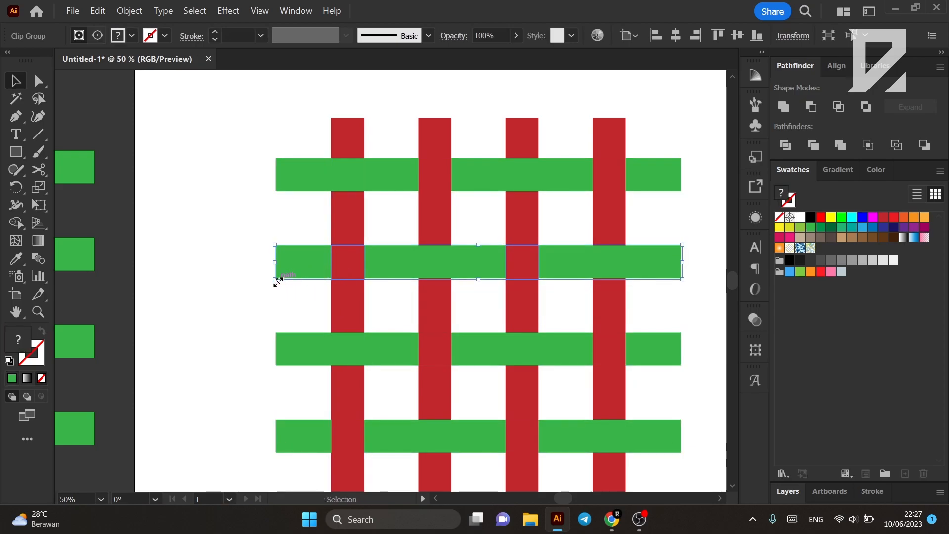
{"action": "left_click", "coordinate": [203, 304]}
Draw a green circle about 633 px in diameter on the empty canvas to the right of the artboard
{"action": "scroll", "coordinate": [509, 201], "scroll_direction": "down", "scroll_amount": 2}
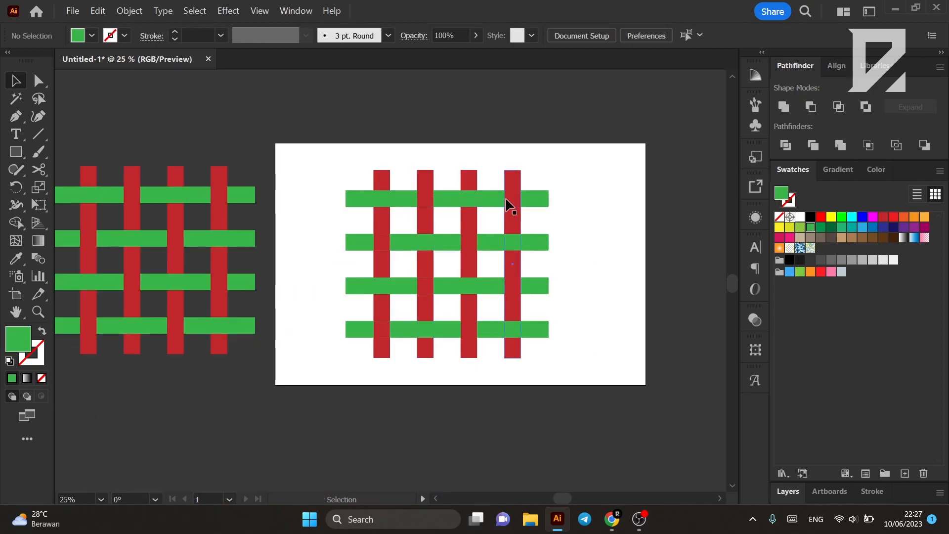
{"action": "scroll", "coordinate": [512, 201], "scroll_direction": "up", "scroll_amount": 1}
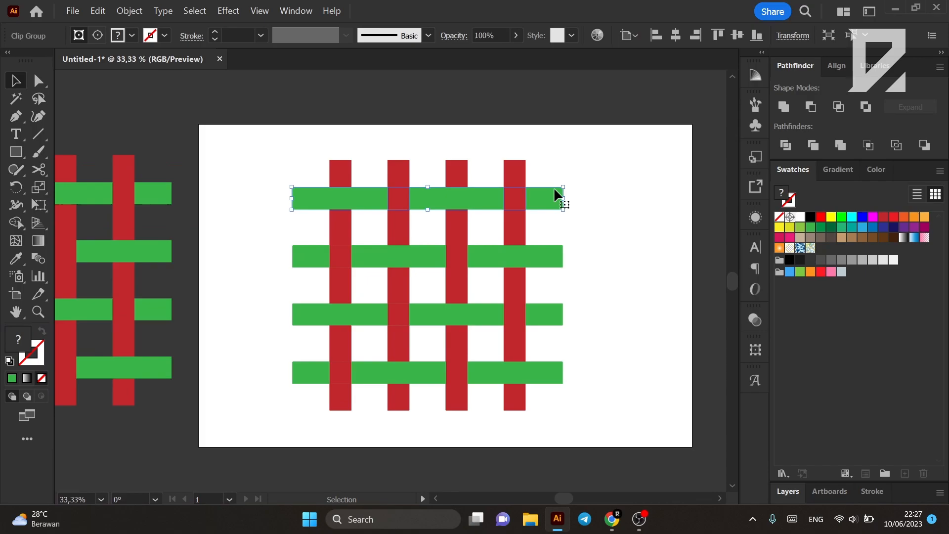
{"action": "scroll", "coordinate": [503, 203], "scroll_direction": "down", "scroll_amount": 3}
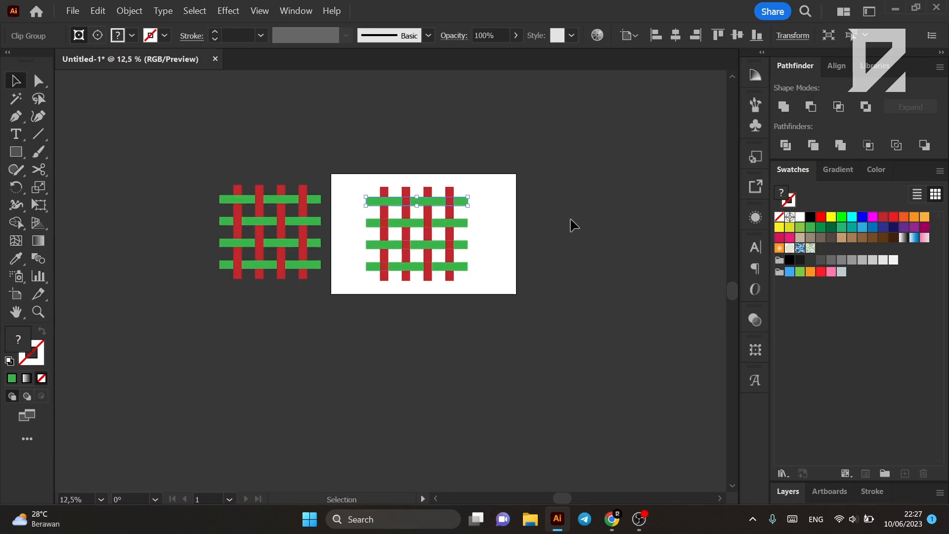
{"action": "scroll", "coordinate": [559, 218], "scroll_direction": "up", "scroll_amount": 3}
{"action": "scroll", "coordinate": [565, 218], "scroll_direction": "up", "scroll_amount": 1}
{"action": "key", "text": "l"}
{"action": "left_click_drag", "start_coordinate": [416, 106], "coordinate": [620, 310]}
{"action": "key", "text": "v"}
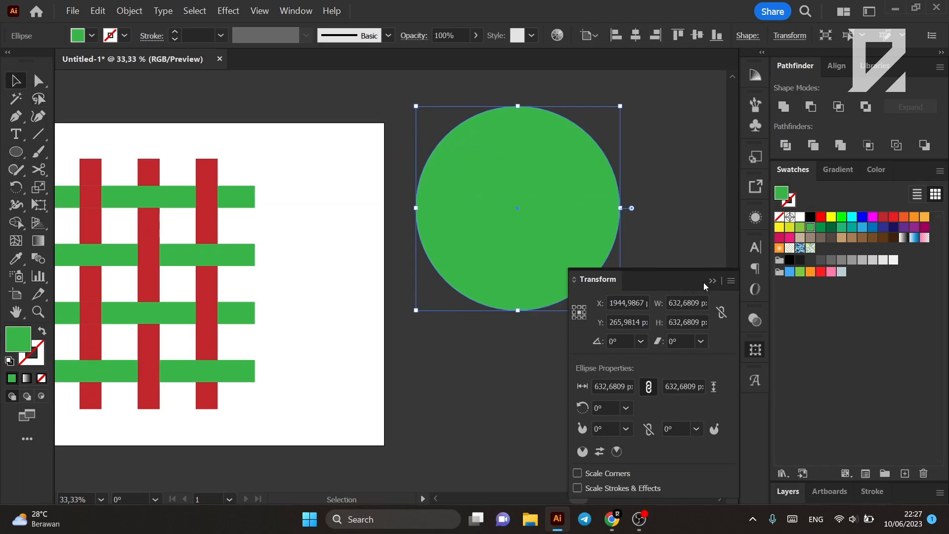
Swap the circle's fill and stroke, set the green stroke to 65 pt, and expand the circle into a ring shape
{"action": "key", "text": "shift+x"}
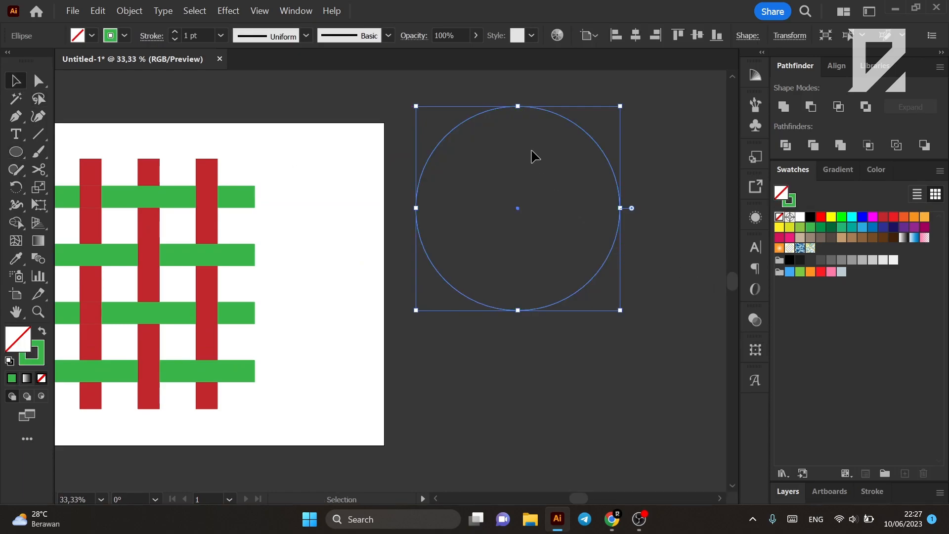
{"action": "left_click", "coordinate": [176, 32]}
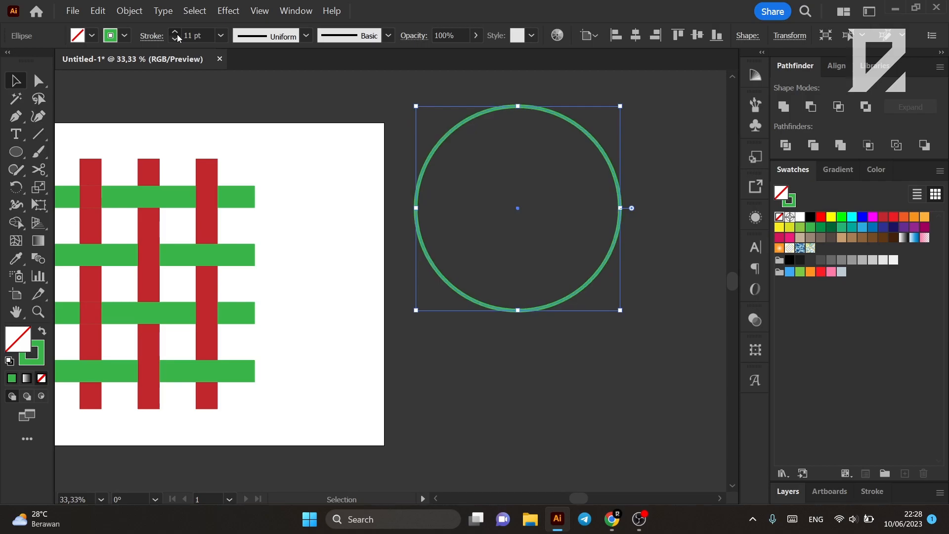
{"action": "left_click_drag", "start_coordinate": [176, 34], "coordinate": [177, 34]}
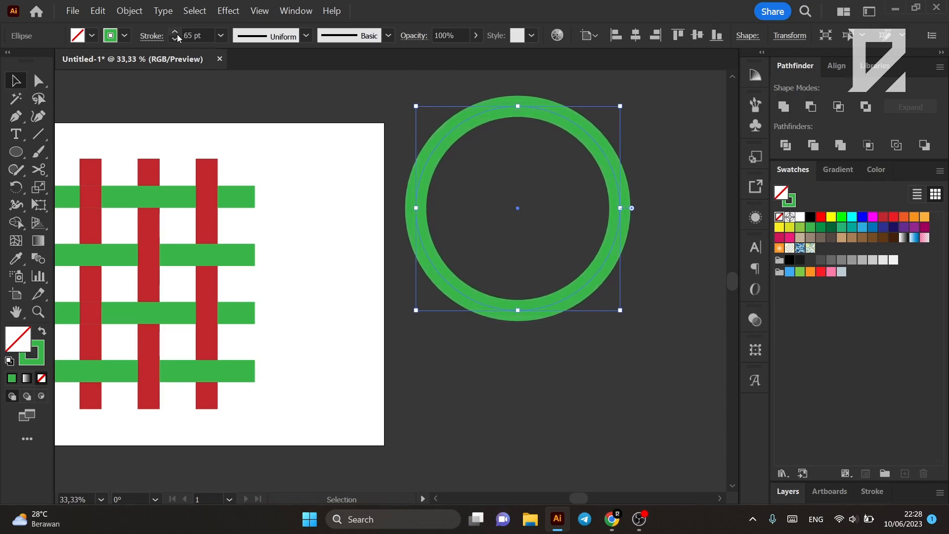
{"action": "left_click", "coordinate": [130, 11]}
{"action": "left_click", "coordinate": [186, 148]}
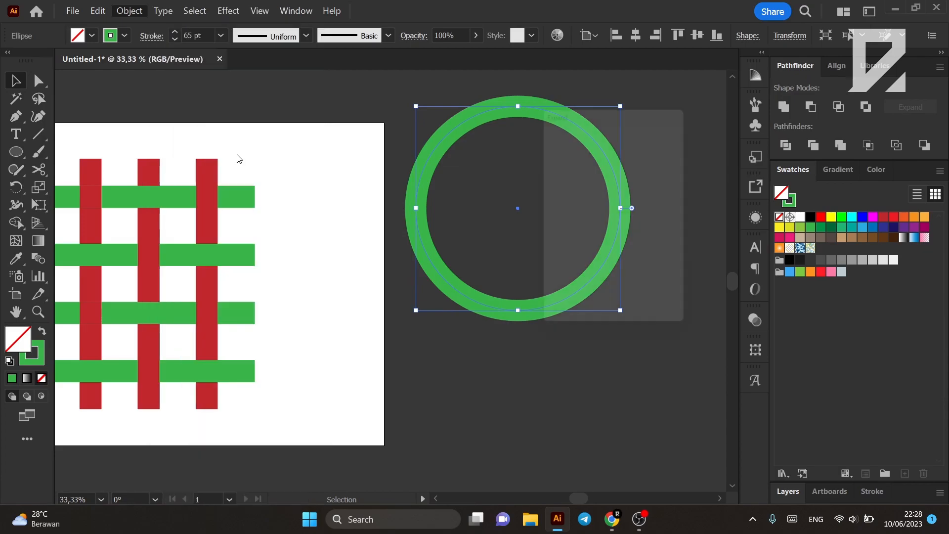
{"action": "left_click", "coordinate": [569, 310]}
Duplicate the ring slightly up and to the left so both overlap, and fill the original ring with light green
{"action": "left_click_drag", "start_coordinate": [622, 197], "coordinate": [530, 186]}
{"action": "left_click", "coordinate": [603, 157]}
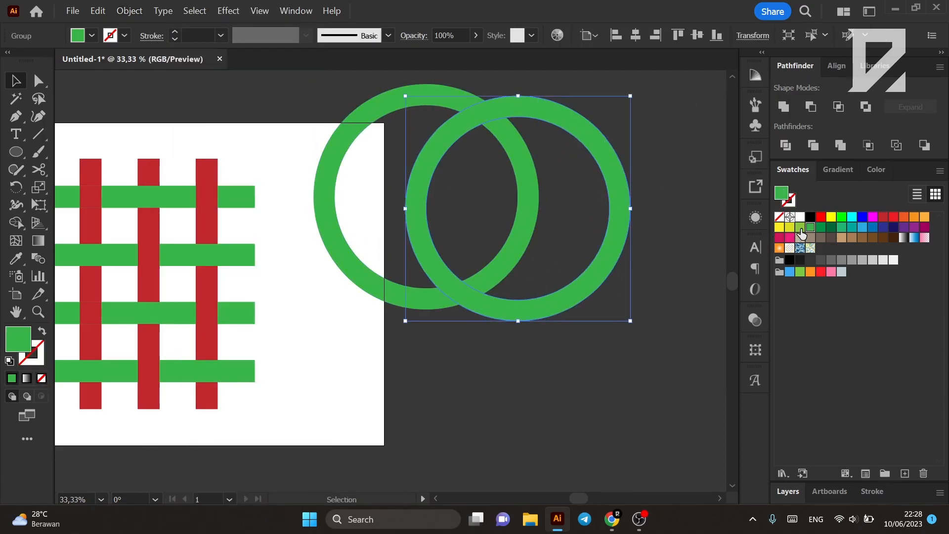
{"action": "left_click", "coordinate": [800, 227]}
{"action": "left_click", "coordinate": [681, 230]}
Make both rings an Intertwine object and bring the light green ring to the front at their lower overlap
{"action": "left_click", "coordinate": [614, 211]}
{"action": "scroll", "coordinate": [509, 292], "scroll_direction": "up", "scroll_amount": 1}
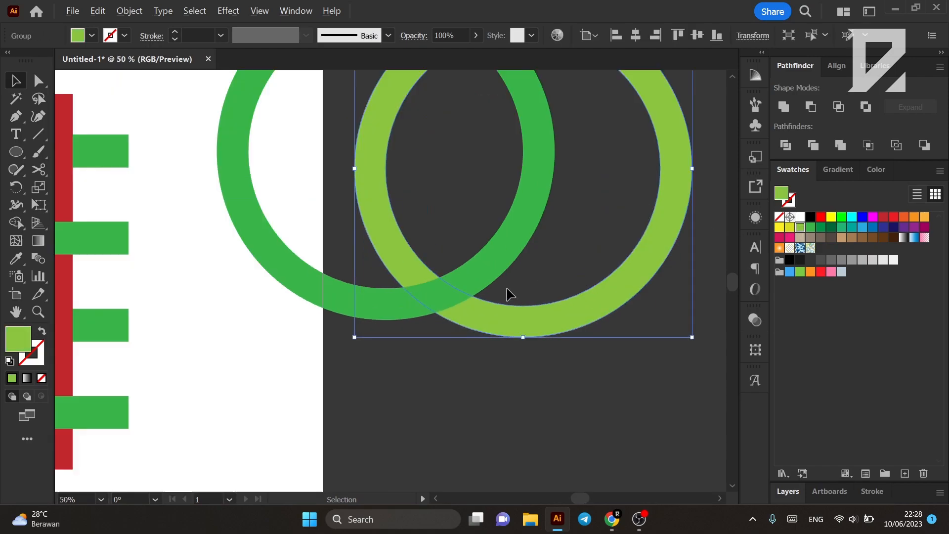
{"action": "left_click", "coordinate": [532, 214], "text": "shift"}
{"action": "scroll", "coordinate": [384, 342], "scroll_direction": "down", "scroll_amount": 2}
{"action": "scroll", "coordinate": [410, 341], "scroll_direction": "up", "scroll_amount": 1}
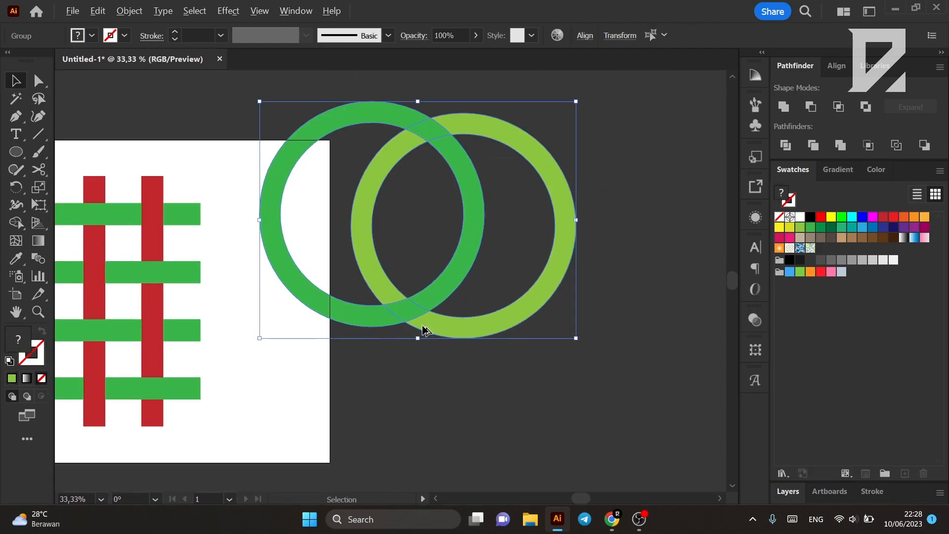
{"action": "scroll", "coordinate": [494, 247], "scroll_direction": "up", "scroll_amount": 1}
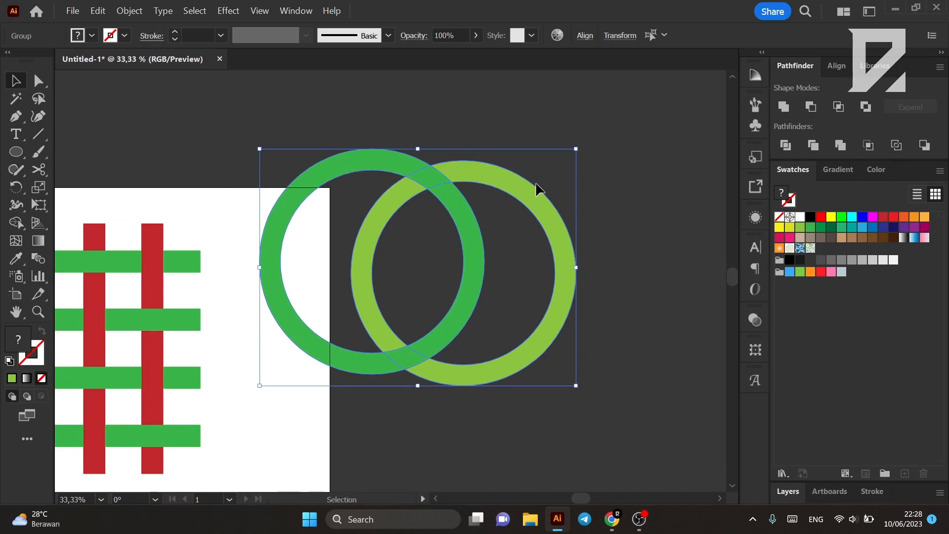
{"action": "left_click", "coordinate": [130, 10]}
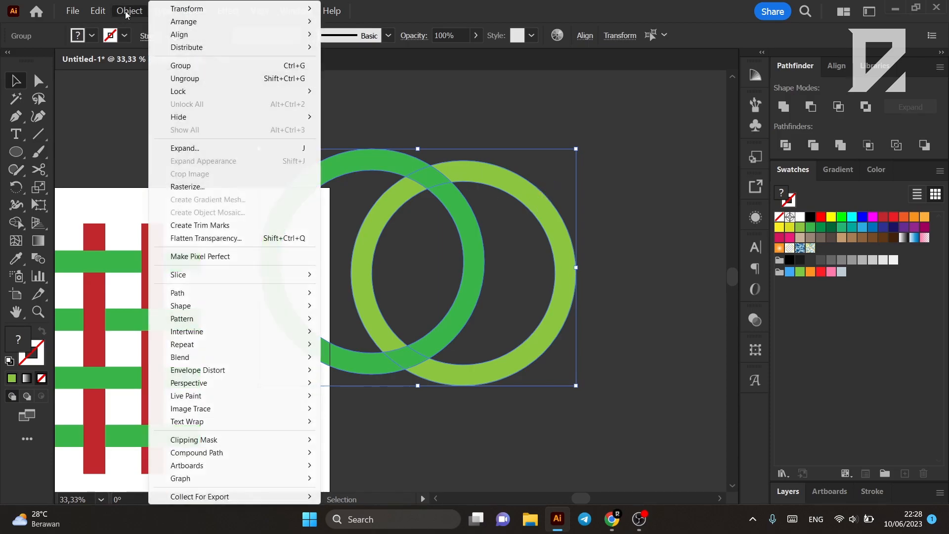
{"action": "mouse_move", "coordinate": [199, 370]}
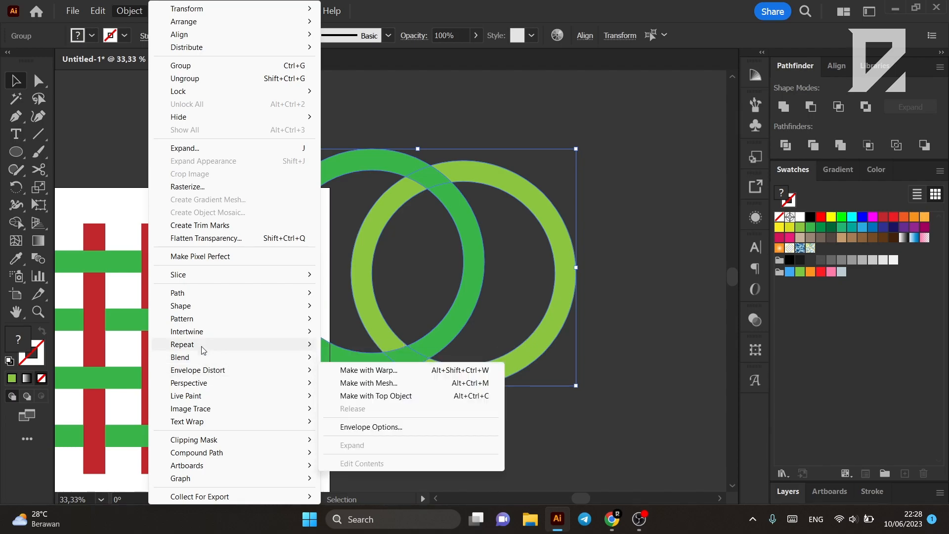
{"action": "mouse_move", "coordinate": [205, 332]}
{"action": "left_click", "coordinate": [357, 331]}
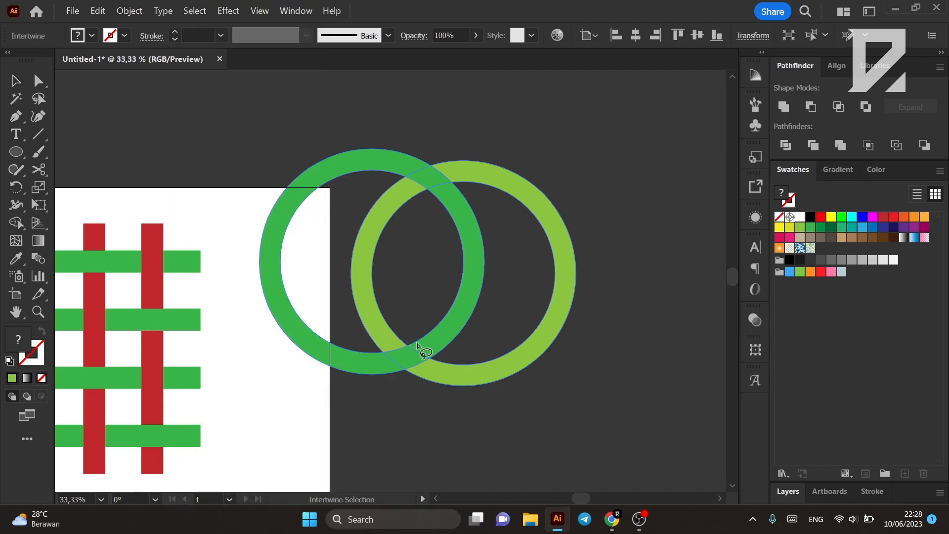
{"action": "mouse_move", "coordinate": [417, 334]}
{"action": "left_mouse_down"}
{"action": "mouse_move", "coordinate": [368, 336]}
{"action": "mouse_move", "coordinate": [358, 367]}
{"action": "mouse_move", "coordinate": [395, 390]}
{"action": "mouse_move", "coordinate": [429, 382]}
{"action": "mouse_move", "coordinate": [439, 360]}
{"action": "mouse_move", "coordinate": [405, 336]}
{"action": "left_mouse_up"}
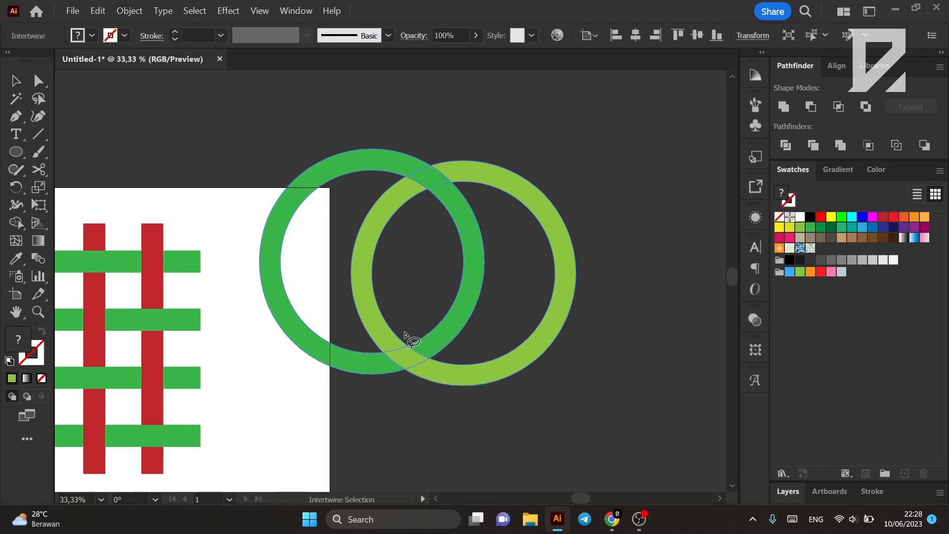
Move the intertwined rings to the right until they sit completely off the artboard
{"action": "left_click", "coordinate": [23, 80]}
{"action": "left_click", "coordinate": [182, 94]}
{"action": "left_click_drag", "start_coordinate": [475, 229], "coordinate": [531, 175]}
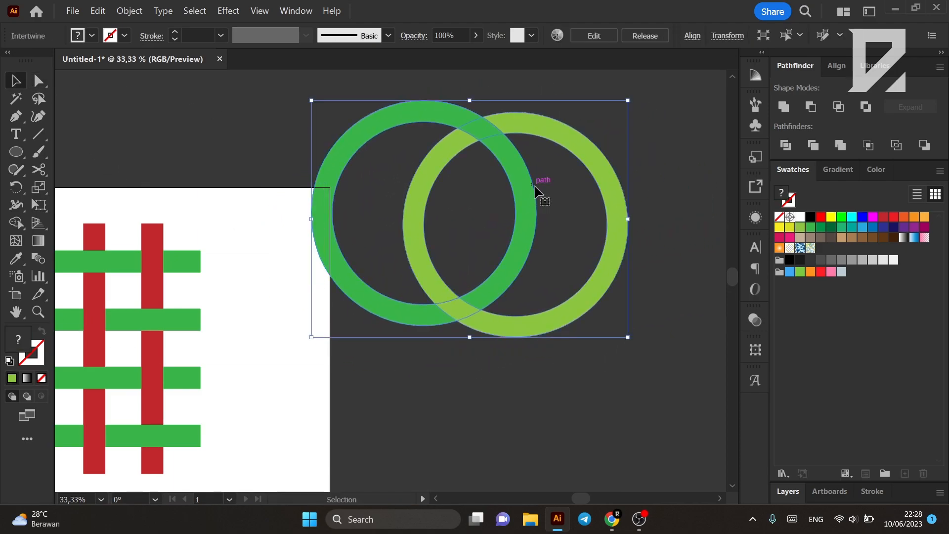
{"action": "left_click_drag", "start_coordinate": [495, 274], "coordinate": [546, 305]}
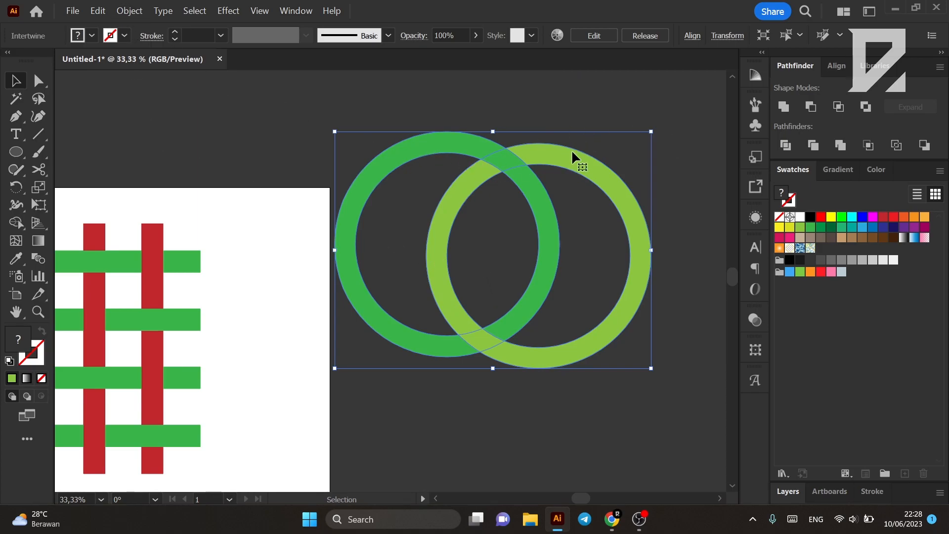
Expand the intertwined rings with Object and Fill enabled
{"action": "left_click", "coordinate": [134, 13]}
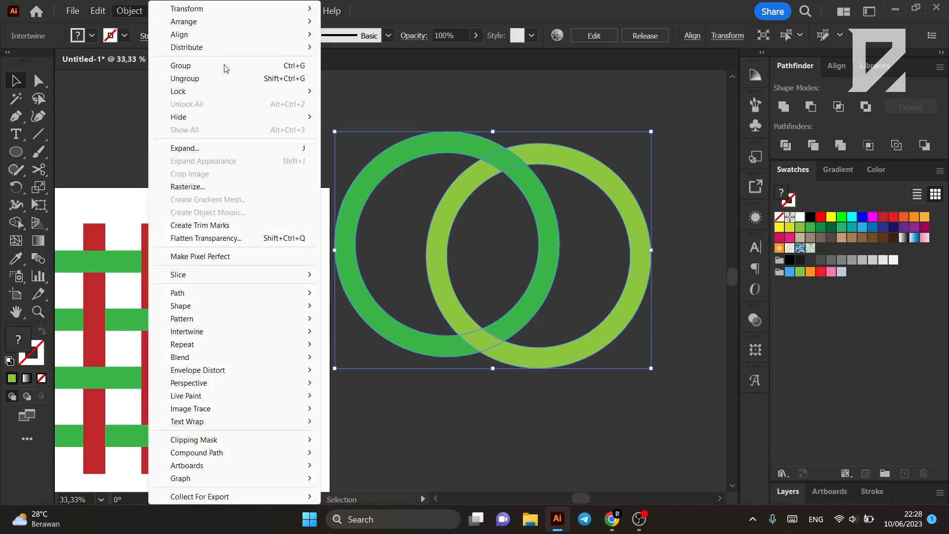
{"action": "left_click", "coordinate": [228, 149]}
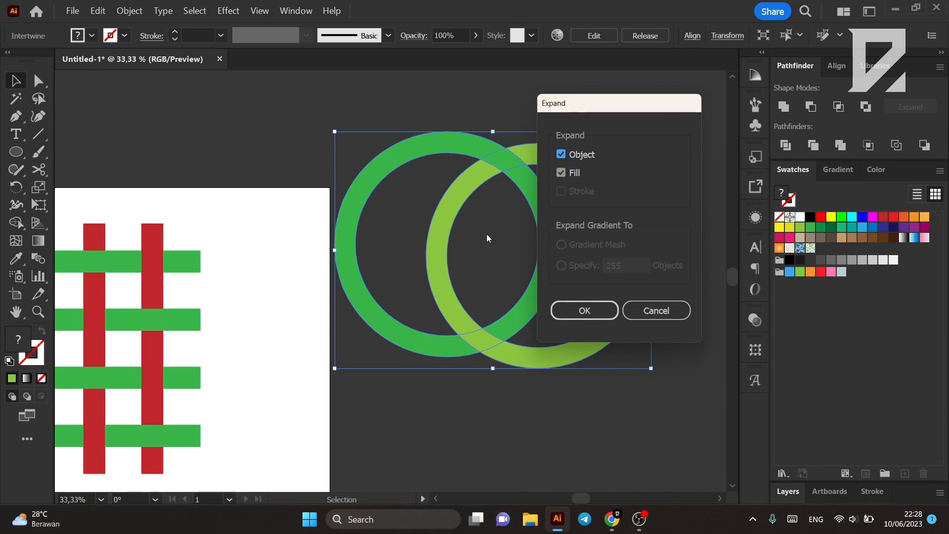
{"action": "left_click", "coordinate": [585, 306]}
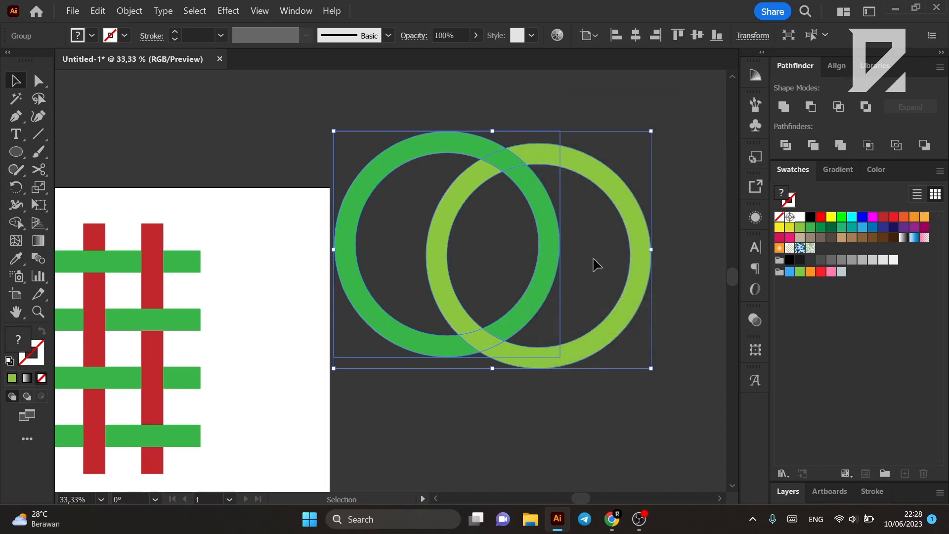
Ungroup the expanded rings, pull the light green ring down out of the link, and undo that move
{"action": "left_click", "coordinate": [593, 264]}
{"action": "left_click", "coordinate": [496, 345]}
{"action": "right_click", "coordinate": [511, 168]}
{"action": "left_click", "coordinate": [576, 326]}
{"action": "left_click", "coordinate": [579, 386]}
{"action": "left_click_drag", "start_coordinate": [615, 312], "coordinate": [544, 414]}
{"action": "key", "text": "ctrl+z"}
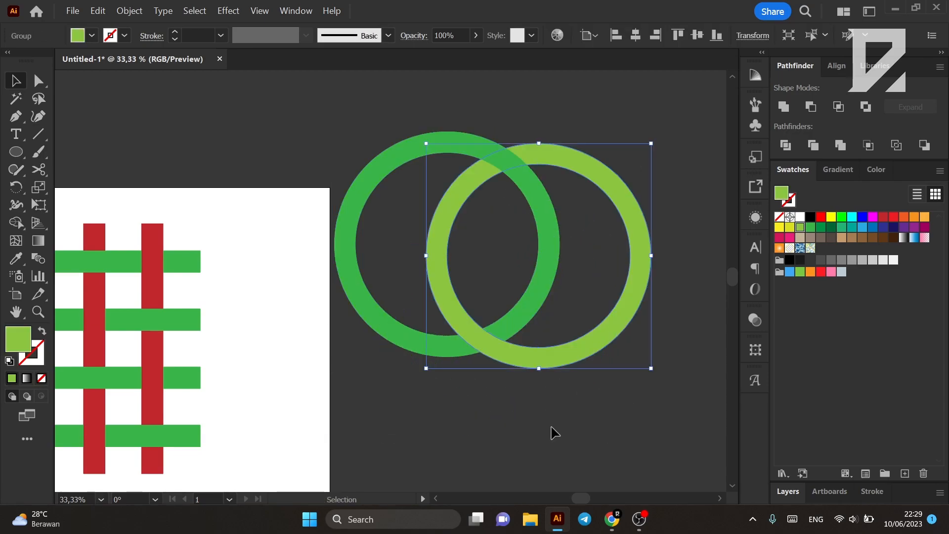
Select all parts of the expanded rings and view them together with both woven grids
{"action": "left_click", "coordinate": [551, 432]}
{"action": "left_click_drag", "start_coordinate": [600, 86], "coordinate": [363, 386]}
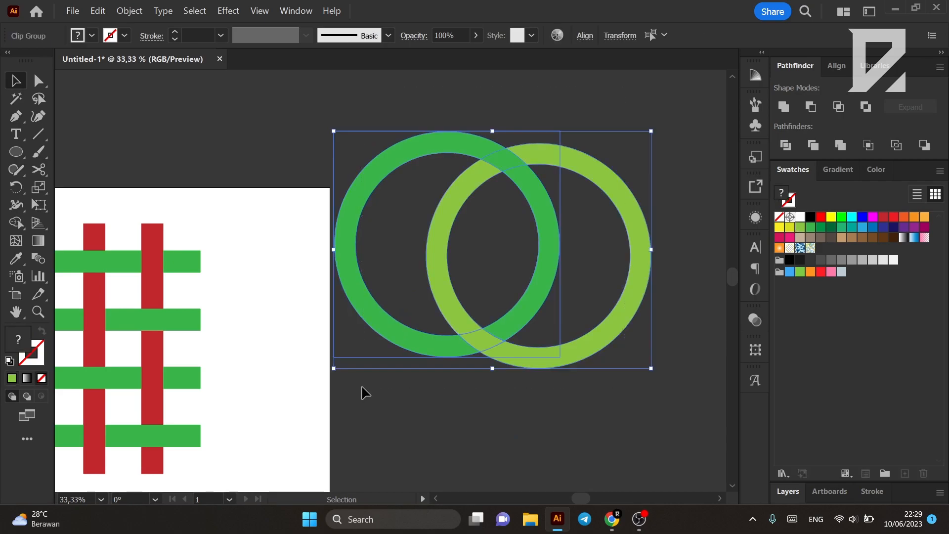
{"action": "scroll", "coordinate": [428, 362], "scroll_direction": "down", "scroll_amount": 2}
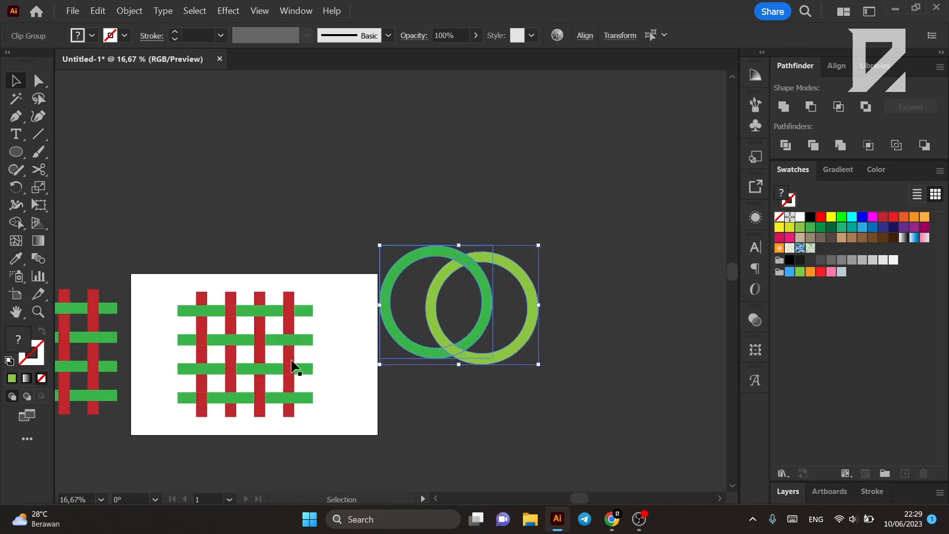
{"action": "scroll", "coordinate": [260, 380], "scroll_direction": "up", "scroll_amount": 1}
{"action": "scroll", "coordinate": [527, 318], "scroll_direction": "down", "scroll_amount": 1}
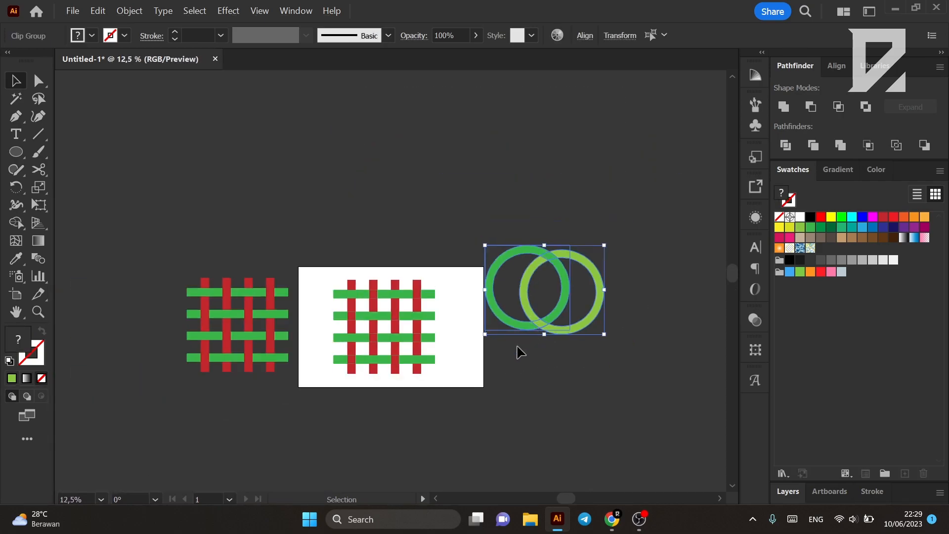